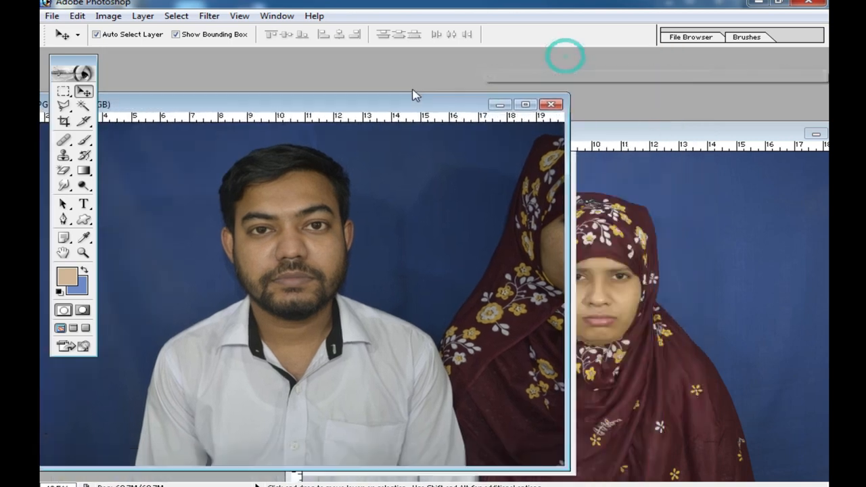
Reposition the two portrait photo windows and bring the man's photo _DSC0714.JPG to the front with the whole image in view.
left_click(796, 226)
left_click_drag(690, 134, 674, 229)
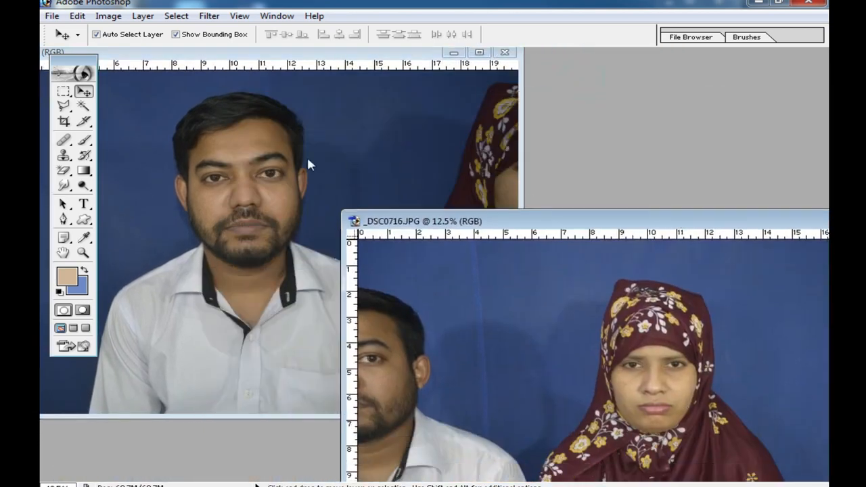
left_click(305, 157)
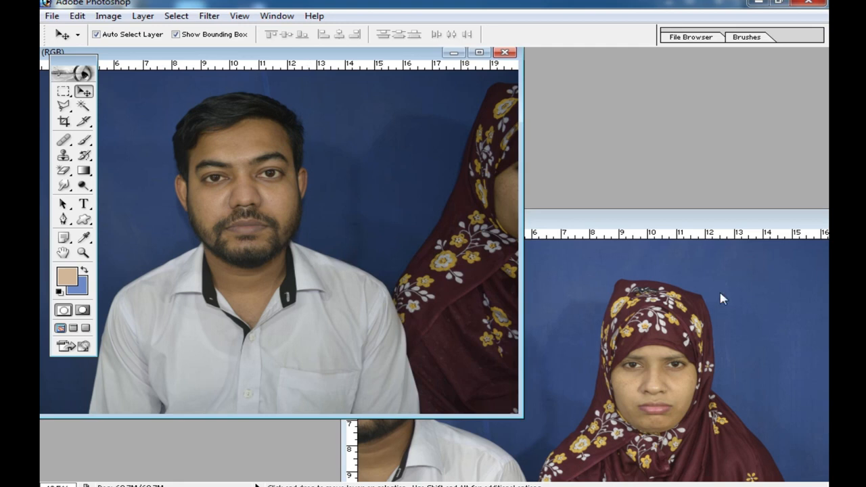
left_click(619, 228)
left_click_drag(618, 228, 605, 90)
left_click(236, 225)
left_click_drag(358, 57, 446, 75)
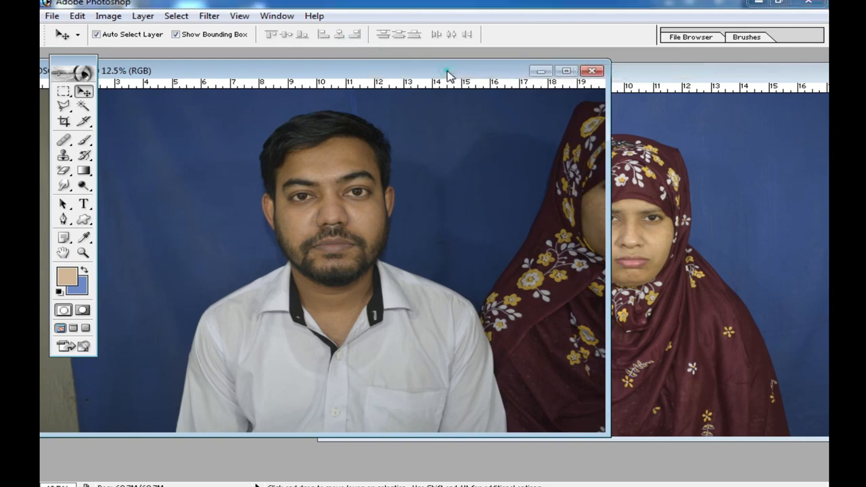
left_click_drag(377, 72, 561, 59)
left_click(465, 273, "alt")
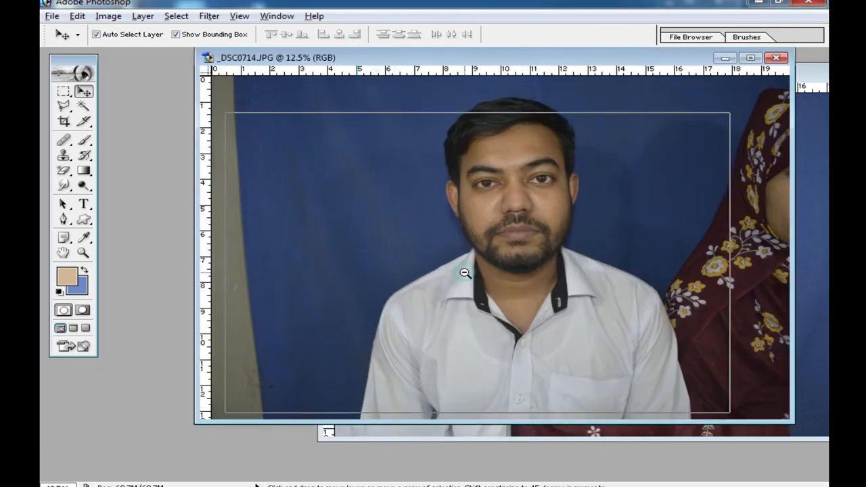
scroll(540, 257, "up", 6)
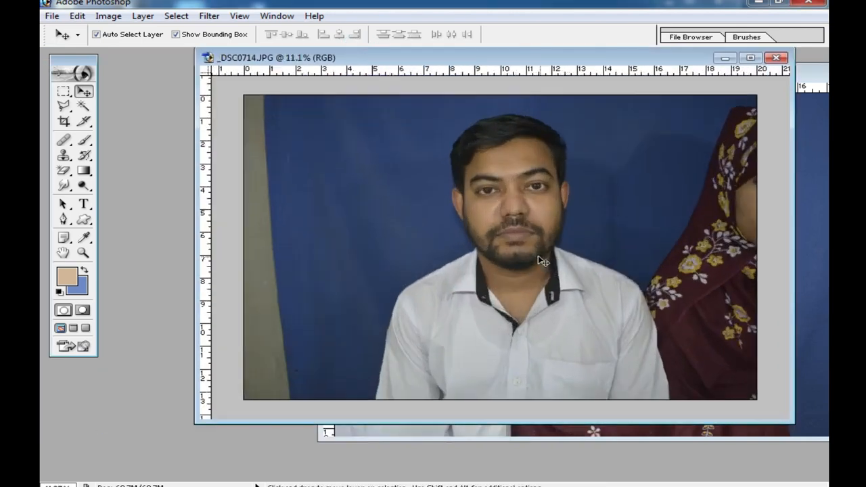
scroll(525, 261, "down", 1)
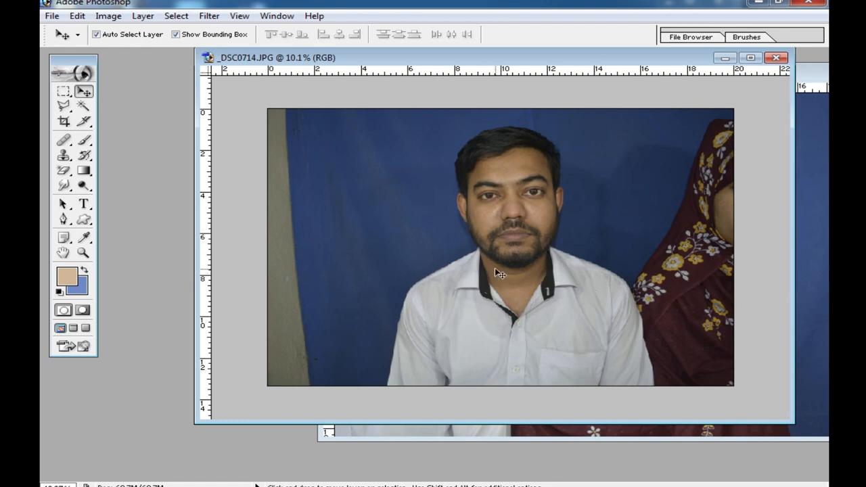
Create a white A4 RGB document, 210 × 297 mm at 300 pixels/inch, and show it maximized.
key("ctrl+n")
left_click(511, 199)
left_click(423, 298)
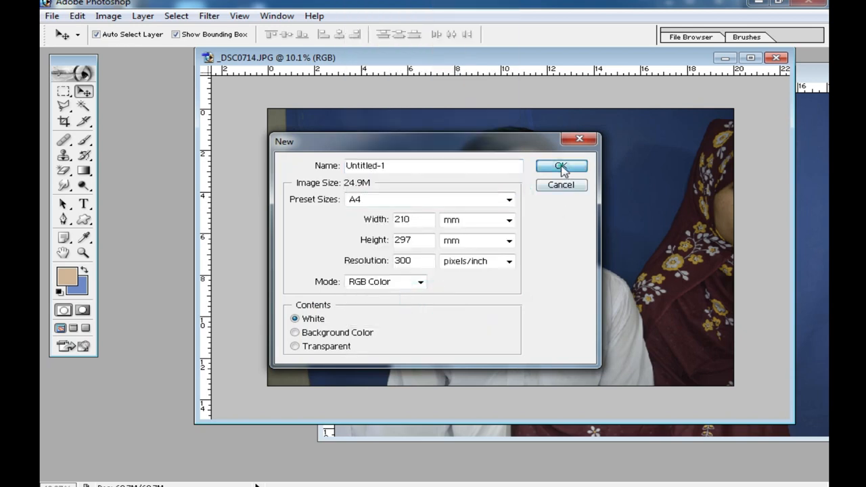
left_click(561, 168)
double_click(269, 71)
key("ctrl+0")
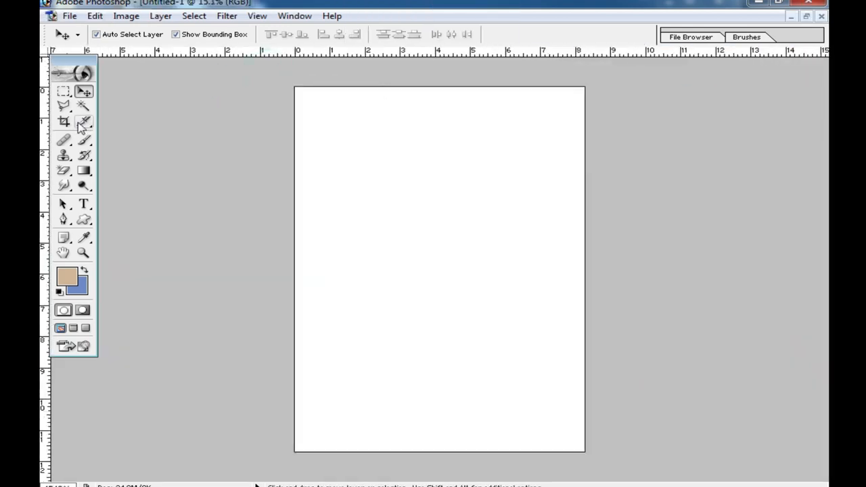
Crop the blank page to 2 in × 1.6 in at 300 pixels/inch using the Crop tool.
left_click(65, 121)
left_click(78, 35)
left_click(112, 81)
left_click(308, 146)
left_click_drag(275, 74, 694, 304)
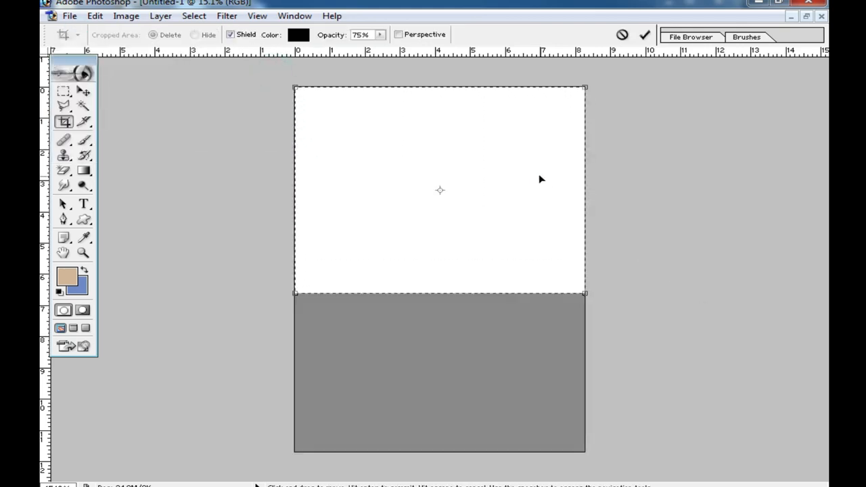
double_click(545, 181)
key("ctrl+0")
left_click(807, 16)
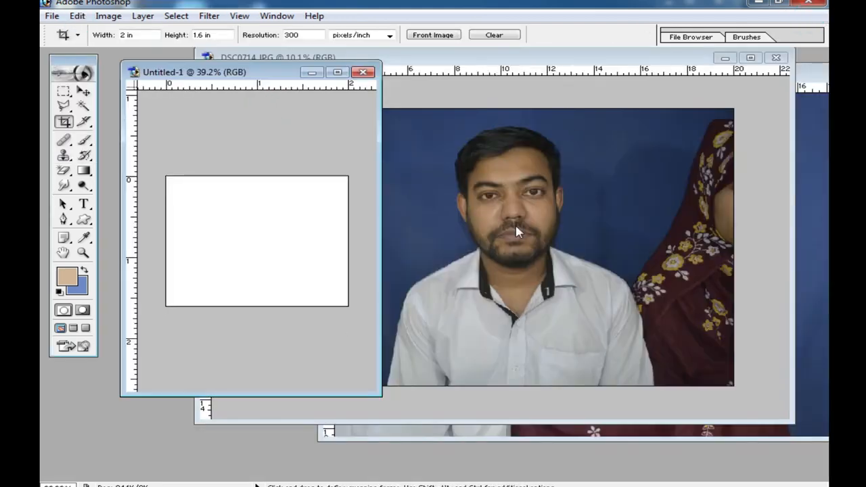
Select the man in _DSC0714.JPG with a rectangular marquee and copy the selection into the cropped blank document.
left_click(514, 228)
left_click(63, 91)
left_click_drag(375, 129, 664, 407)
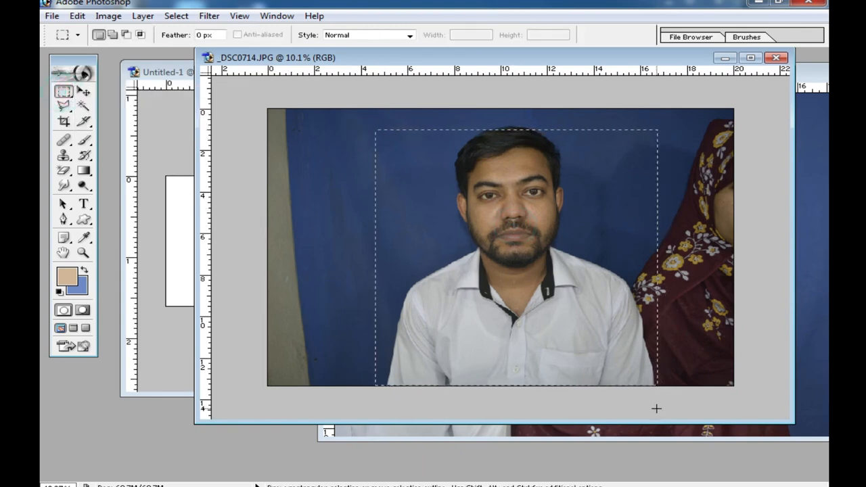
left_click_drag(363, 102, 662, 406)
left_click_drag(515, 58, 639, 59)
left_click_drag(612, 219, 266, 260)
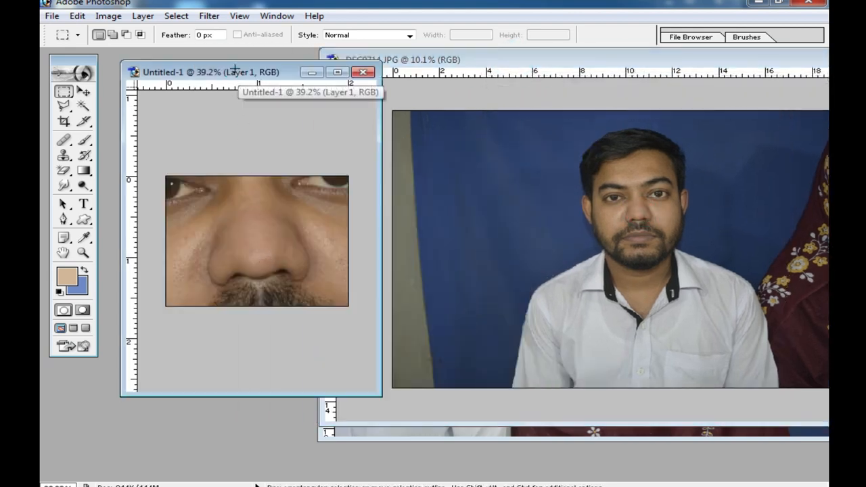
Scale the man's layer down to fit the canvas and place it against the canvas's lower-left corner.
double_click(233, 71)
left_click(83, 91)
key("ctrl+minus")
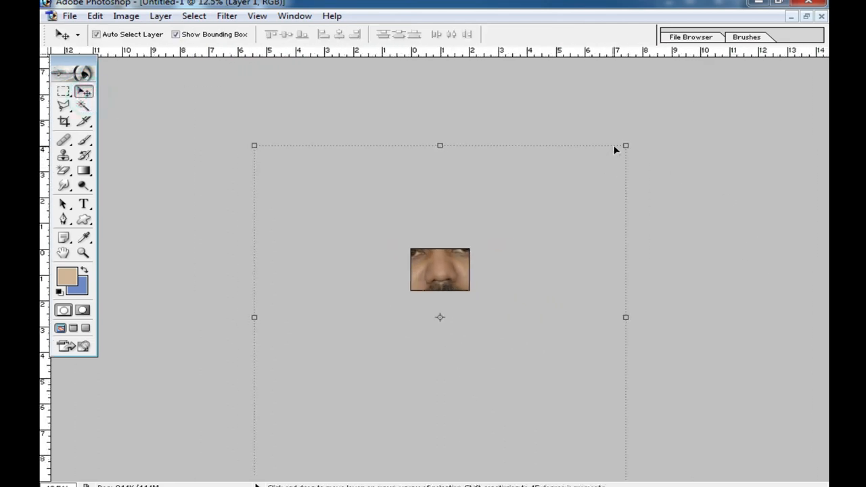
left_click_drag(627, 145, 473, 211)
left_click_drag(593, 468, 421, 310)
double_click(373, 232)
left_click_drag(389, 232, 415, 255)
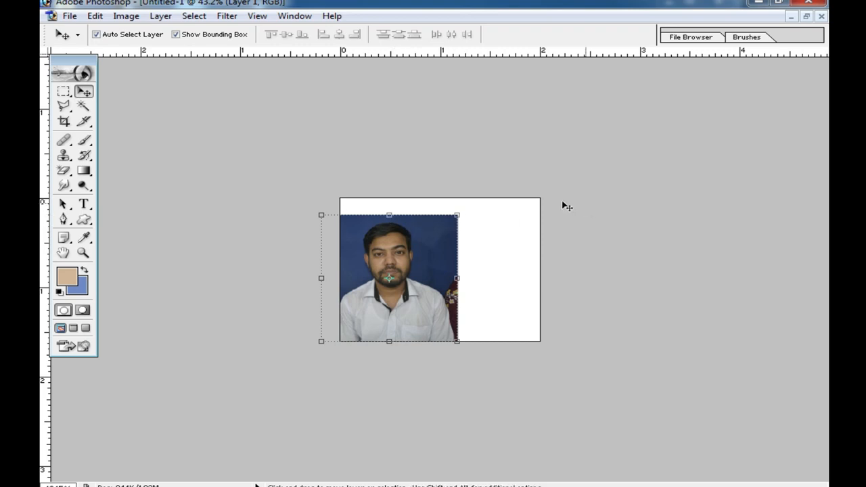
Select the woman in _DSC0716.JPG with a rectangular marquee and copy the selection into the document containing the man.
left_click(806, 18)
left_click(707, 150)
left_click_drag(698, 64, 339, 319)
left_click(506, 192)
left_click_drag(599, 64, 518, 49)
key("ctrl+minus")
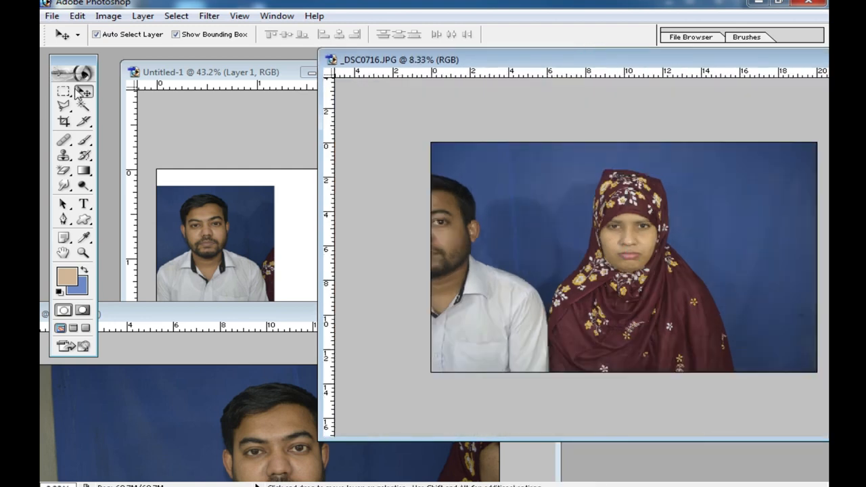
left_click(62, 93)
left_click_drag(777, 164, 541, 393)
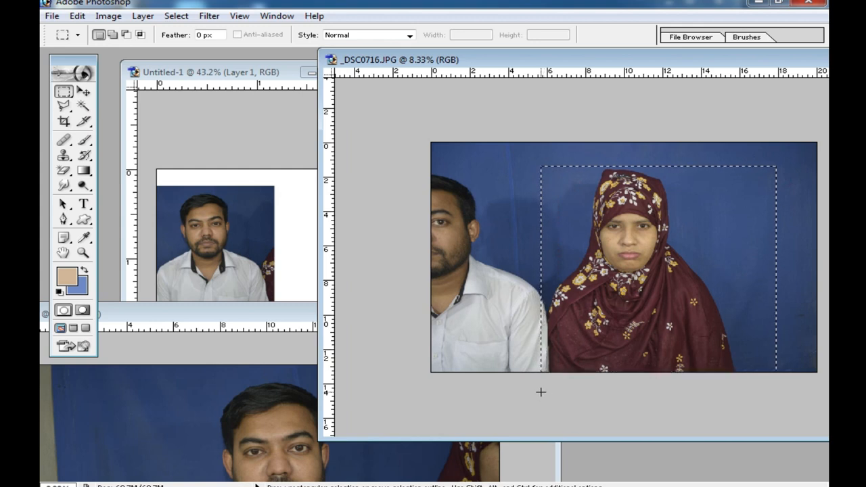
left_click_drag(600, 306, 277, 239)
Scale the woman's layer down to 12.1% and move it to the right side of the canvas beside the man.
double_click(286, 73)
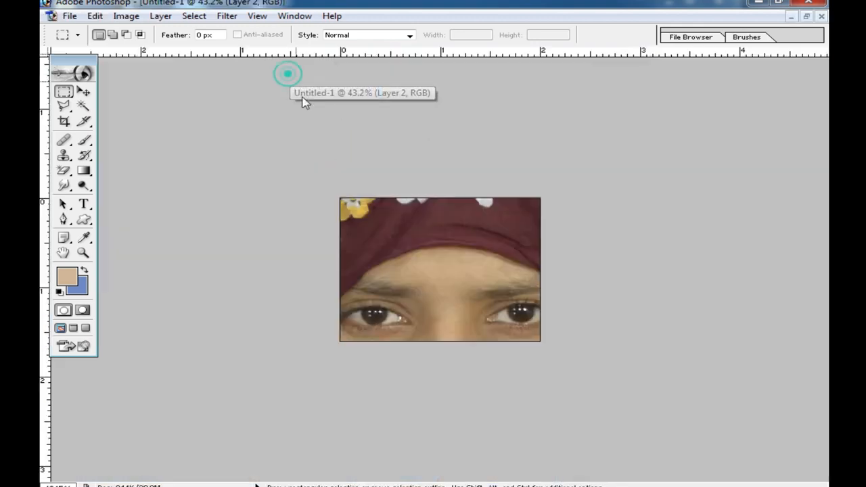
left_click(84, 91)
key("ctrl+0")
scroll(592, 238, "down", 2)
left_click_drag(689, 184, 624, 242)
left_click_drag(443, 263, 393, 184)
left_click_drag(580, 164, 516, 295)
scroll(513, 291, "up", 5)
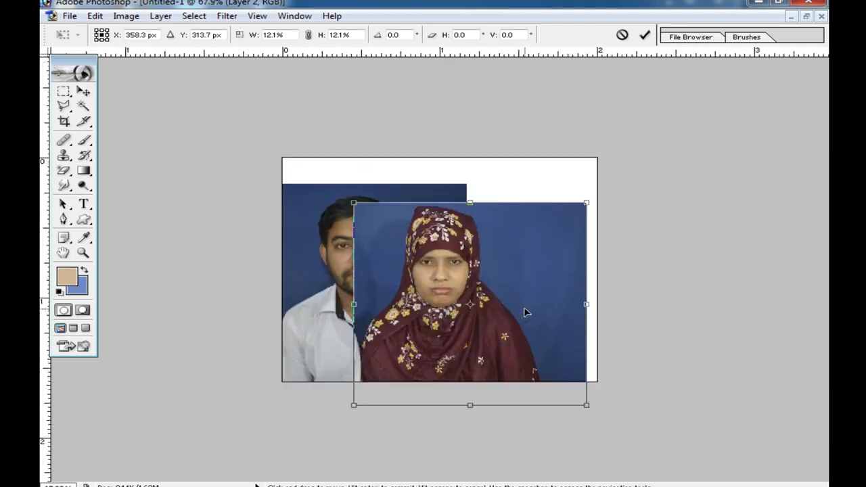
scroll(527, 310, "up", 2)
double_click(517, 286)
left_click_drag(436, 254, 591, 242)
Enlarge the man's layer to 121.6% so it fills the canvas height, and shift it slightly left.
left_click_drag(382, 231, 309, 169)
left_click_drag(457, 395, 531, 463)
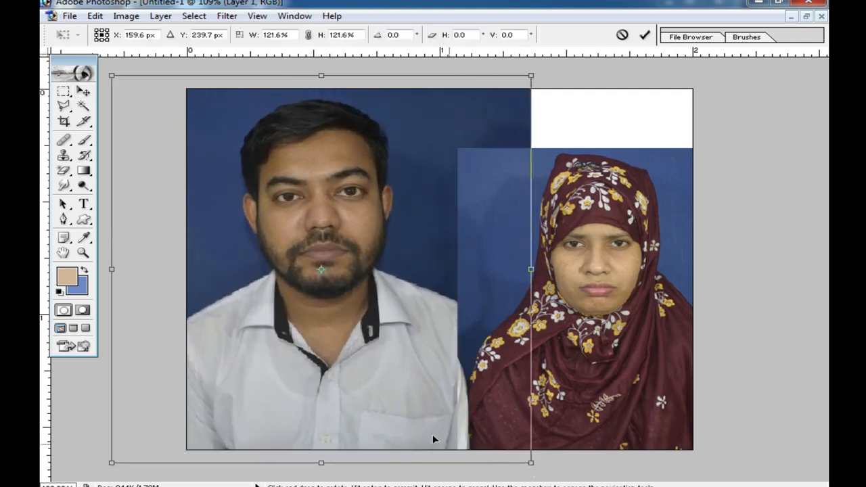
key("Return")
left_click_drag(366, 396, 356, 395)
Enlarge the woman's layer to 121.8% and reposition it beside the man, covering the right part of the canvas.
left_click_drag(625, 312, 513, 301)
left_click_drag(588, 245, 573, 223)
left_click_drag(702, 112, 761, 98)
left_click_drag(501, 195, 596, 232)
left_click(575, 273, "alt")
left_click(574, 272, "alt")
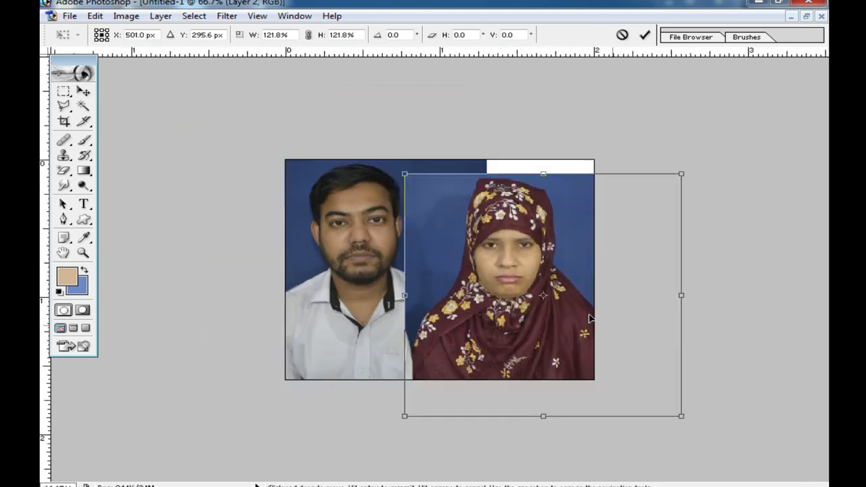
left_click(502, 206)
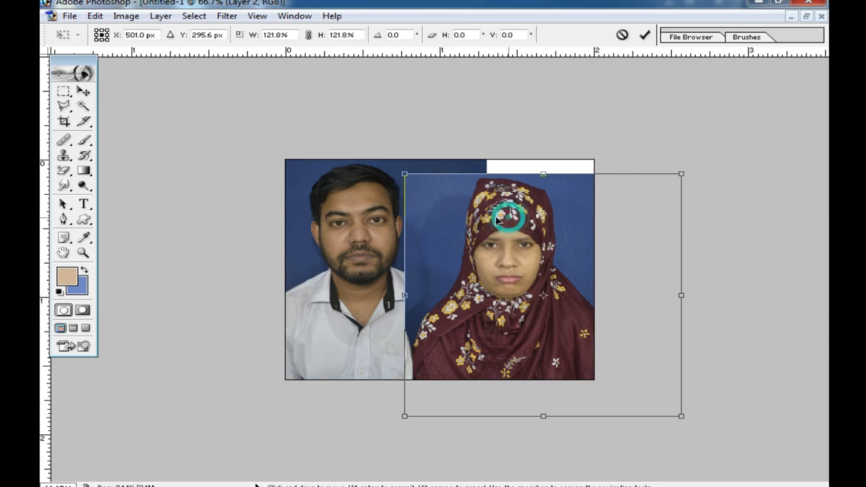
double_click(541, 215)
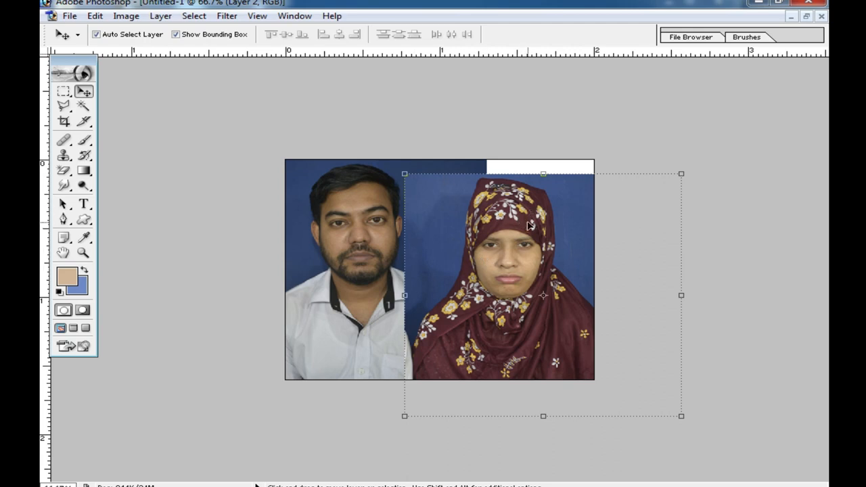
Reduce the woman's layer to 96.8% and shift it slightly right and down to balance her with the man.
left_click_drag(681, 174, 685, 191)
left_click(551, 207)
left_click_drag(513, 213, 524, 215)
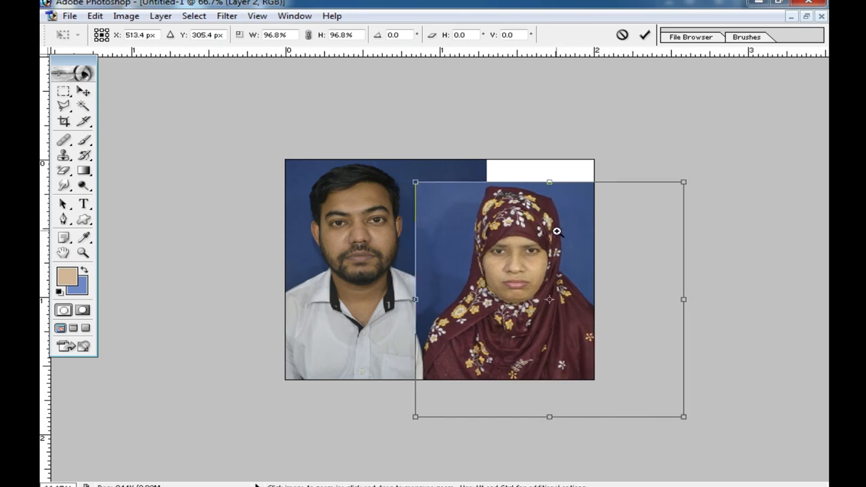
key("ctrl+plus")
double_click(495, 206)
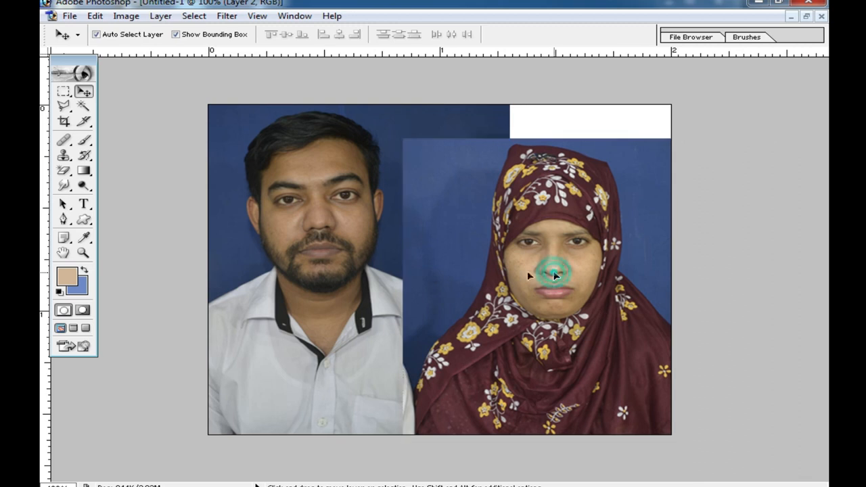
Try moving the woman's layer over the man and rotating it about 49°, and put it back upright beside him.
left_click(281, 206)
left_click_drag(548, 230, 341, 237)
left_click_drag(345, 118, 567, 119)
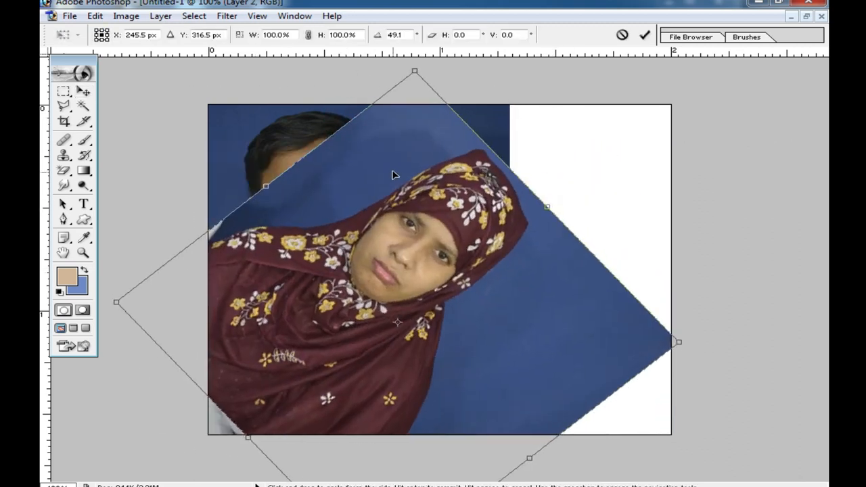
double_click(393, 172)
key("ctrl+z")
left_click_drag(451, 122, 662, 124)
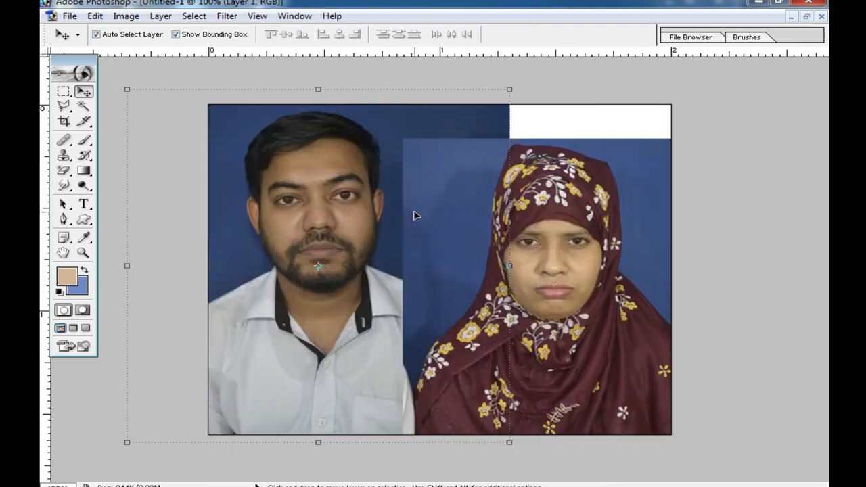
On the woman's layer, start a Pen path below the canvas and trace up the left shoulder edge of her headscarf.
left_click(504, 317)
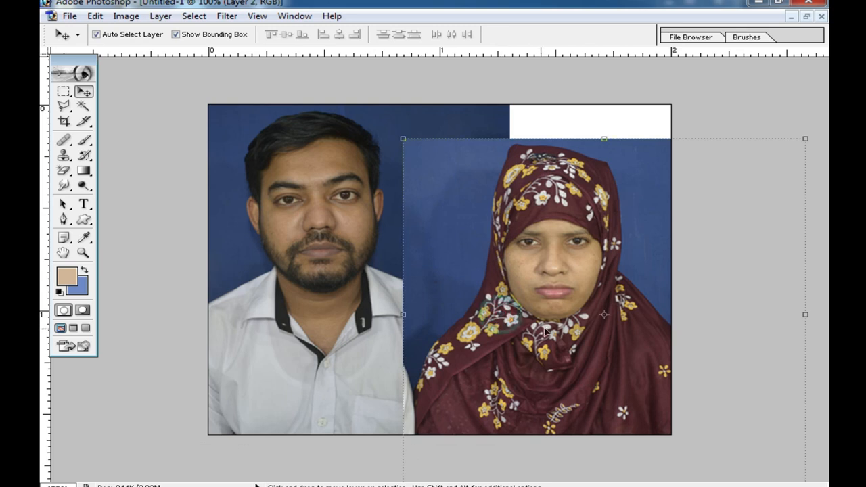
left_click(534, 313, "ctrl")
left_click(533, 317, "ctrl+alt")
left_click(532, 317, "ctrl+alt")
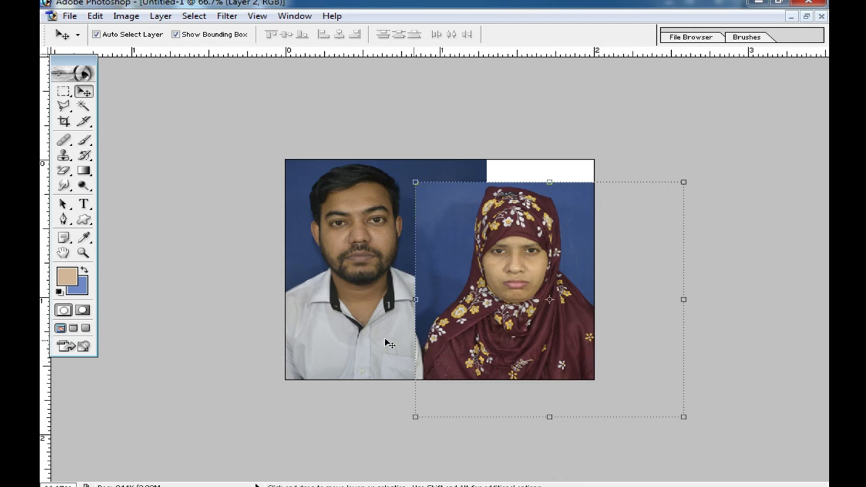
left_click(521, 304, "ctrl")
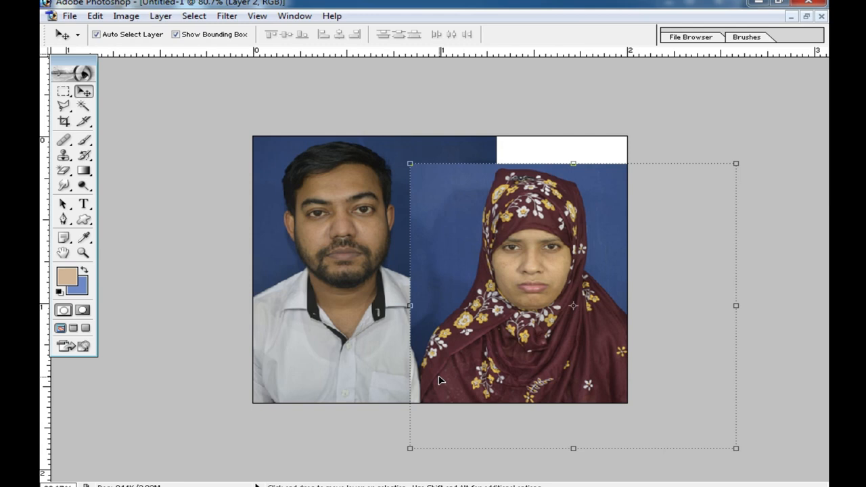
key("p")
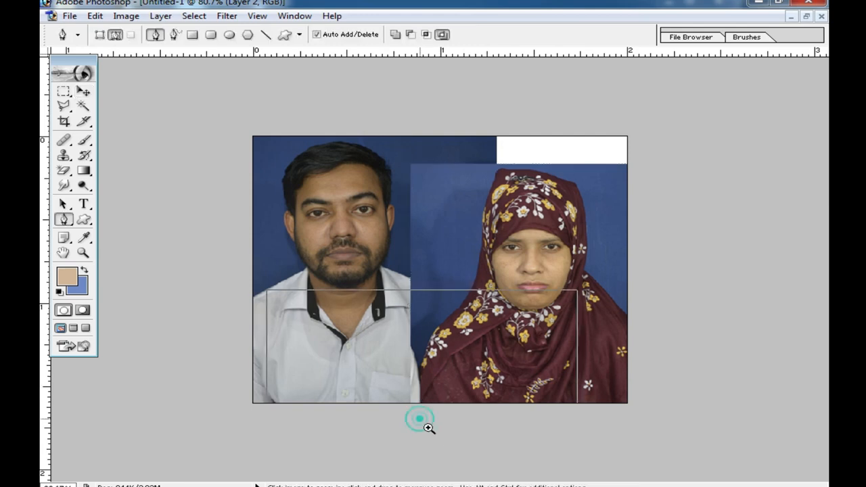
left_click(420, 419, "ctrl")
left_click(414, 440)
left_click_drag(282, 265, 574, 434)
left_click_drag(429, 339, 451, 301)
left_click_drag(499, 245, 528, 214)
Continue the Pen path up the left side of the woman's headscarf and over the top of her head.
key("space")
left_click_drag(527, 167, 463, 347)
left_click_drag(498, 292, 508, 220)
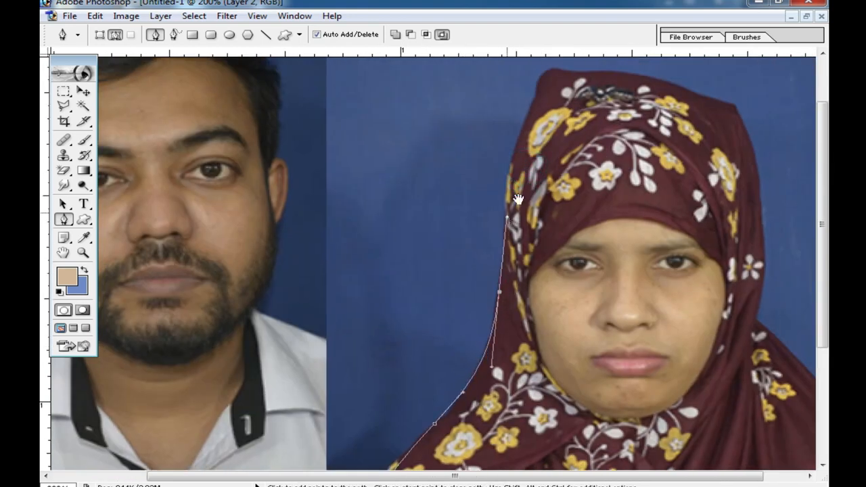
key("space")
left_click_drag(537, 78, 522, 145)
left_click_drag(504, 198, 525, 164)
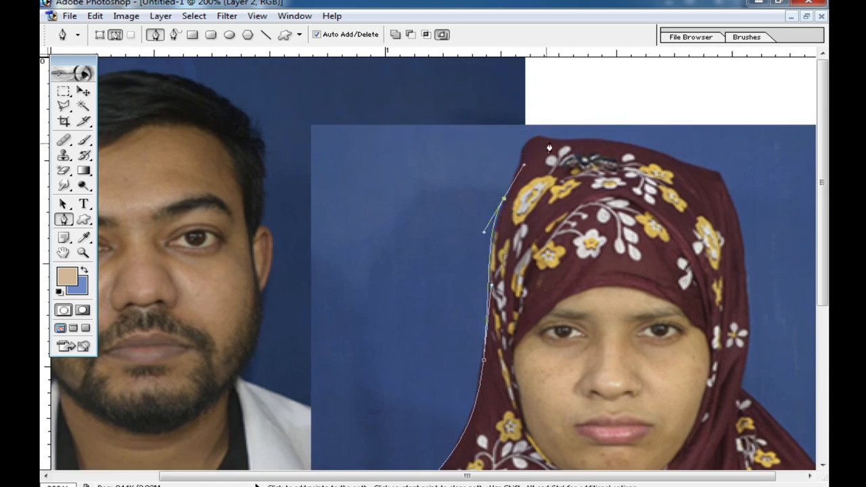
left_click_drag(588, 140, 623, 93)
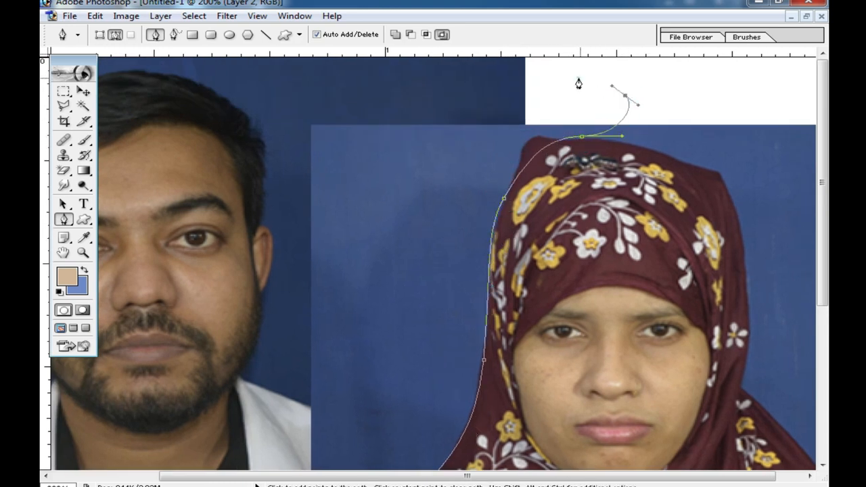
Close the path loosely around the area left of the woman, across the man, and convert it into a selection.
left_click(426, 89, "alt")
left_click(455, 215, "alt")
left_click(349, 161)
left_click_drag(325, 325, 329, 366)
left_click_drag(362, 405, 393, 408)
left_click(422, 385)
right_click(391, 312)
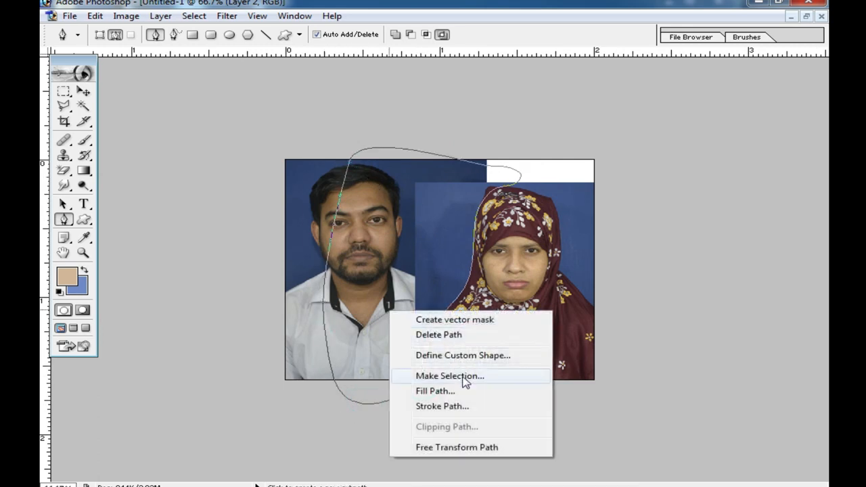
left_click(464, 379)
left_click(508, 196)
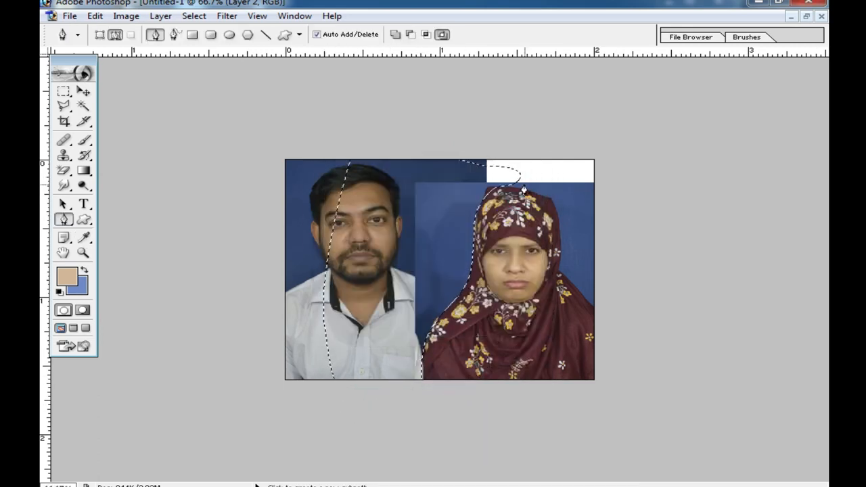
Delete the selected area beside the headscarf from the woman's layer and clear the selection.
left_click_drag(64, 92, 107, 88)
left_click(374, 106)
key("ctrl+0")
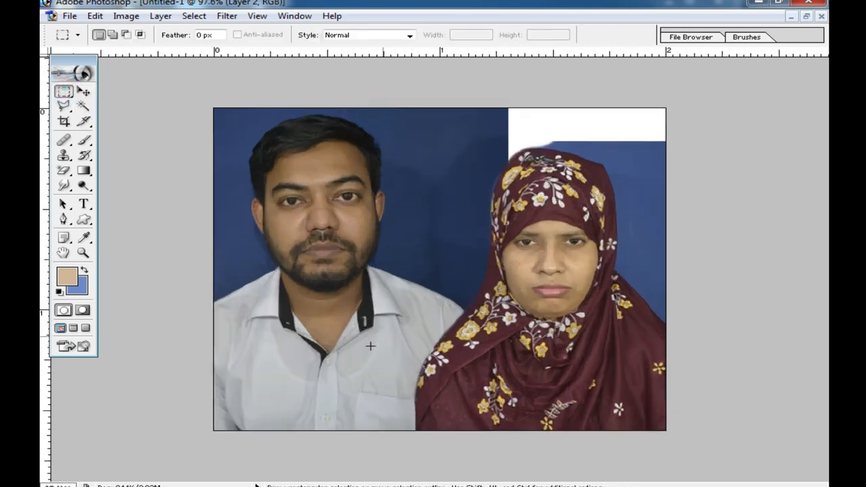
Move the woman's layer slightly toward the man, and shift the man's layer slightly toward her.
left_click(84, 91)
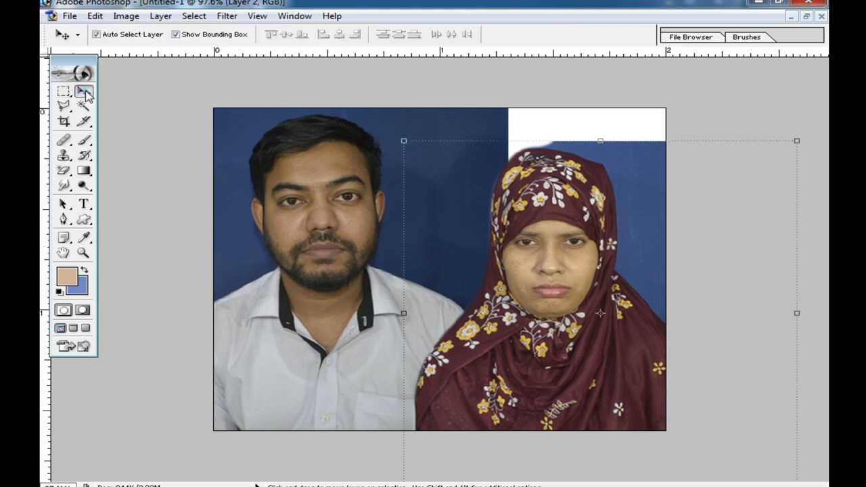
mouse_move(522, 327)
left_mouse_down()
mouse_move(502, 328)
mouse_move(511, 328)
left_mouse_up()
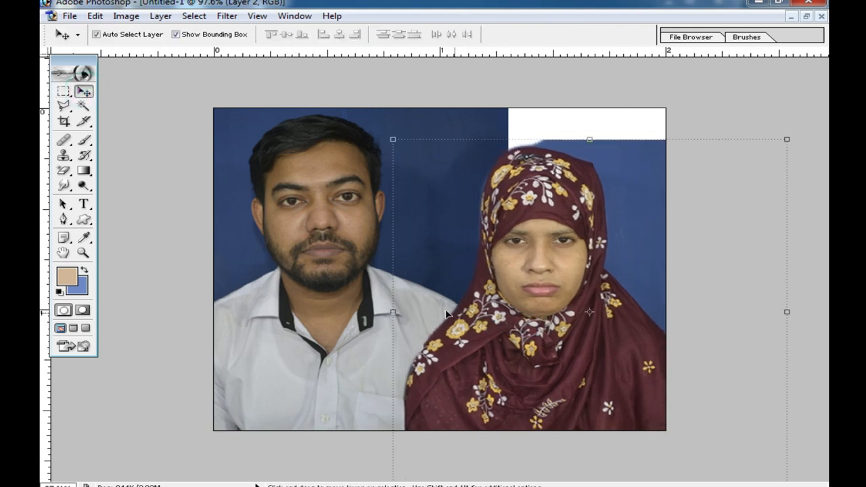
left_click_drag(321, 289, 329, 288)
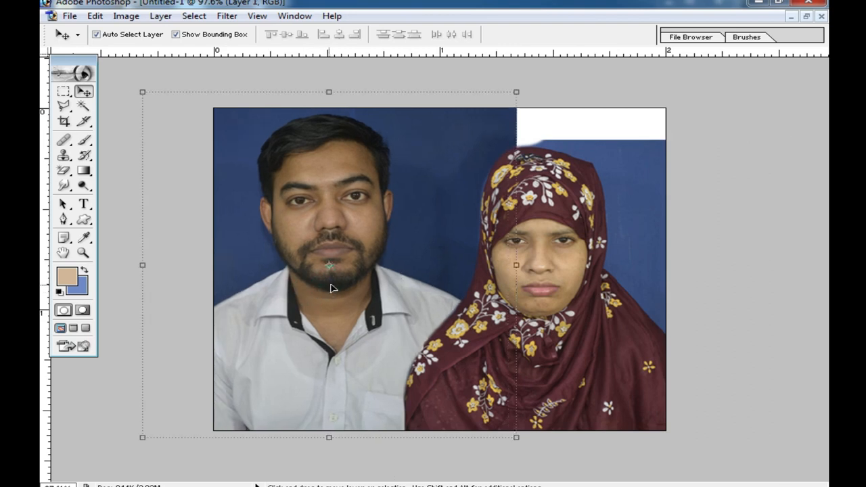
Scale the woman's layer up slightly by its outer upper corner so her head sits a little higher.
left_click(525, 274)
left_click(462, 211)
left_click(629, 240)
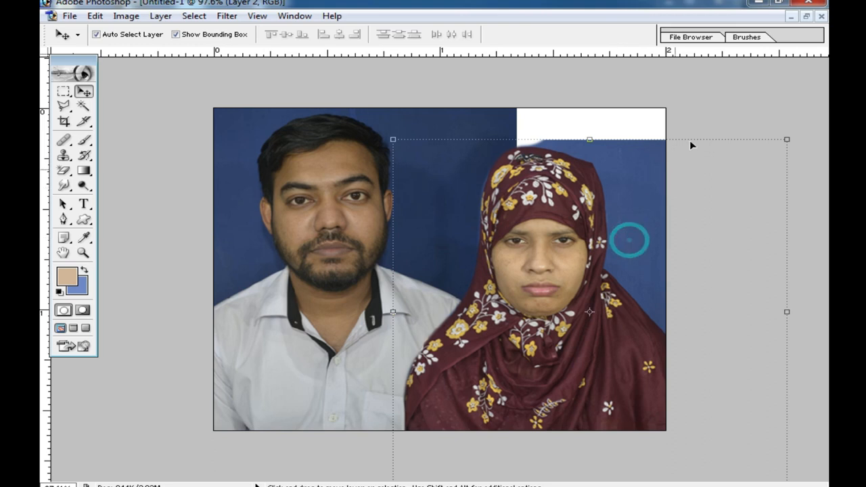
mouse_move(789, 139)
left_mouse_down()
mouse_move(806, 122)
mouse_move(793, 134)
left_mouse_up()
double_click(542, 279)
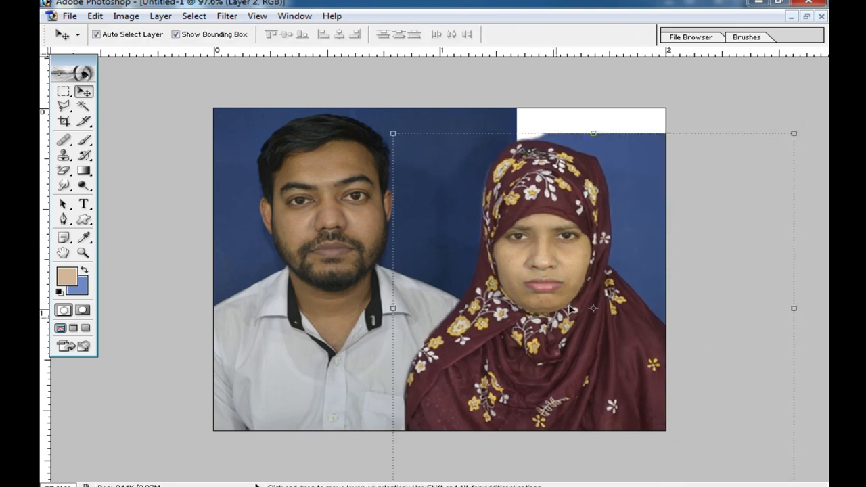
Merge the woman's layer down into the man's layer and duplicate the merged layer.
key("F7")
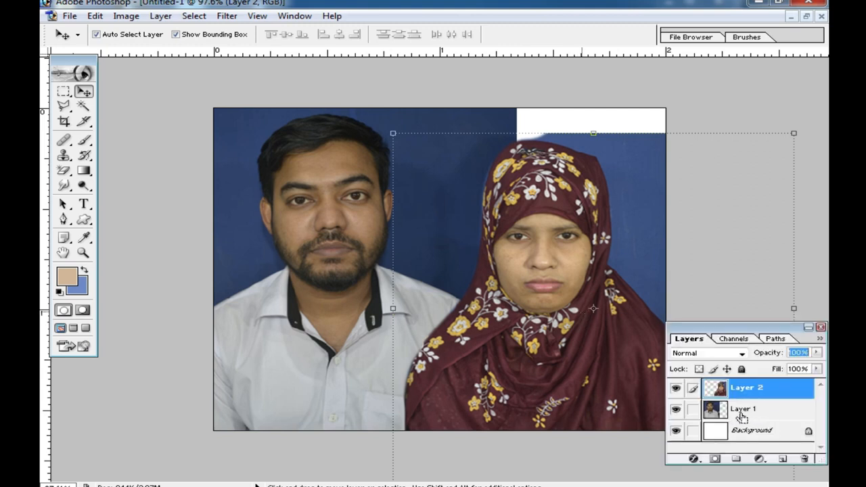
key("ctrl+e")
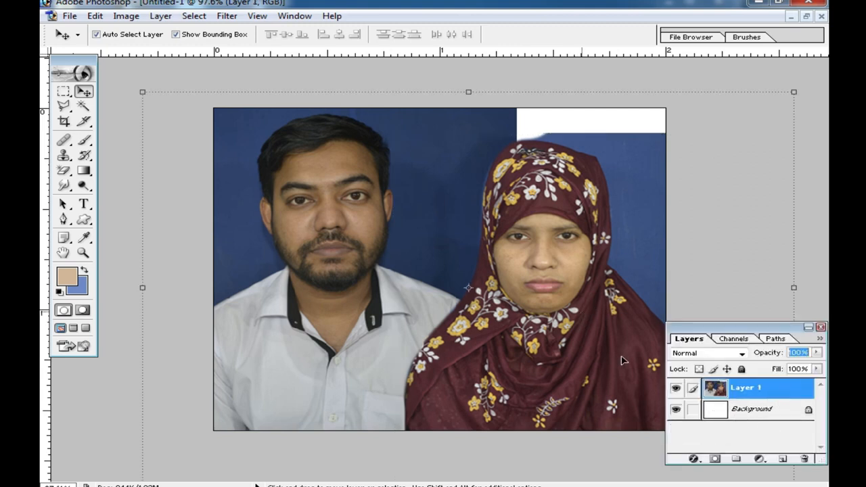
key("ctrl+j")
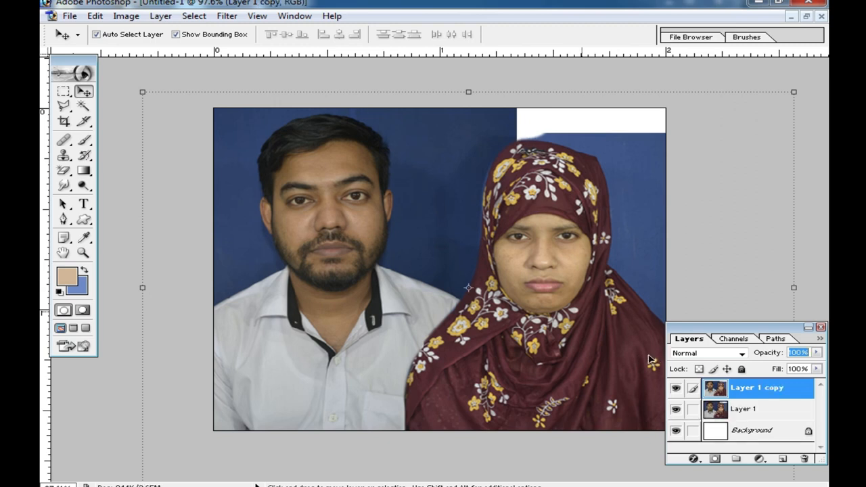
Brighten the duplicated layer of the couple with a Curves adjustment.
key("ctrl+m")
left_click_drag(631, 239, 618, 227)
left_click(757, 170)
key("ctrl+space")
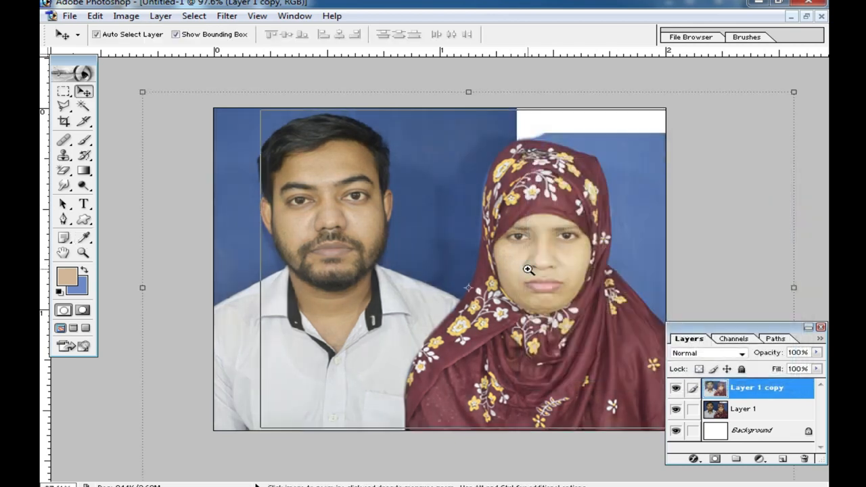
left_click(528, 269, "ctrl")
left_click(532, 278, "ctrl+alt")
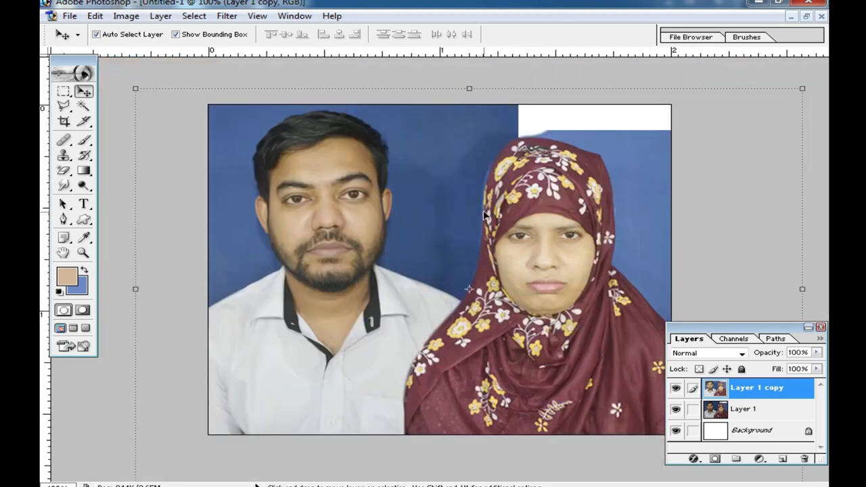
Select the whole background around both people with the Magic Wand at tolerance 44 and feather the selection.
left_click(83, 107)
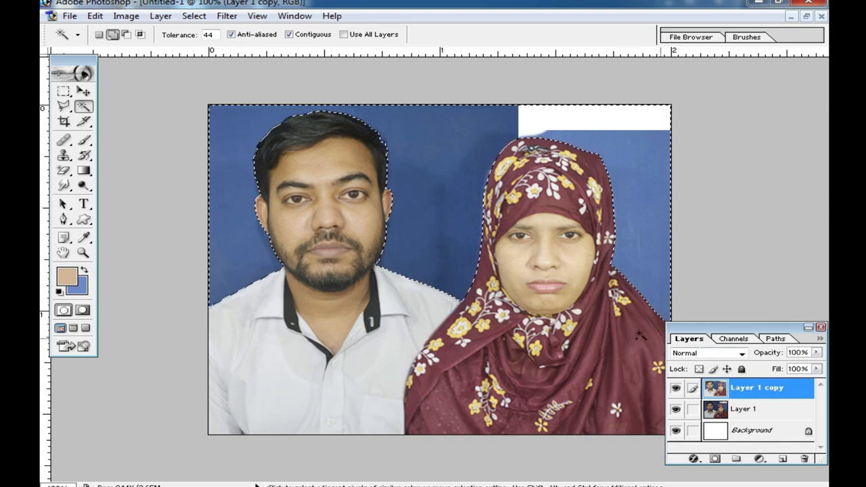
right_click(438, 154)
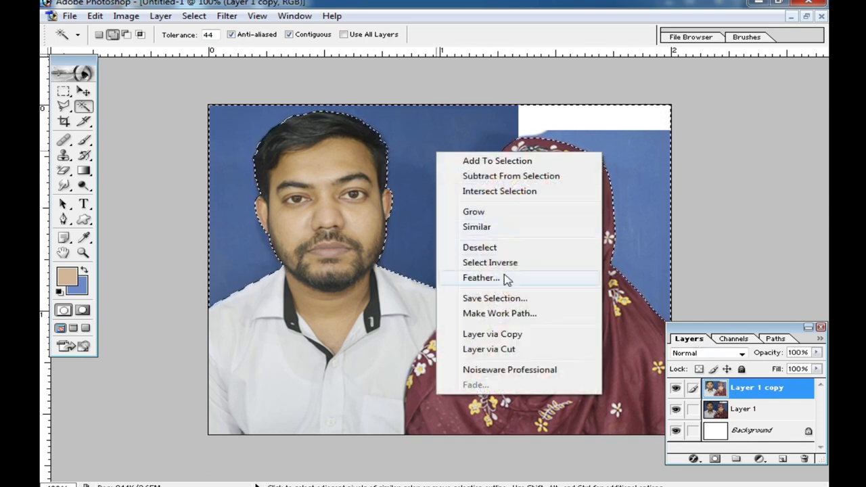
left_click(481, 277)
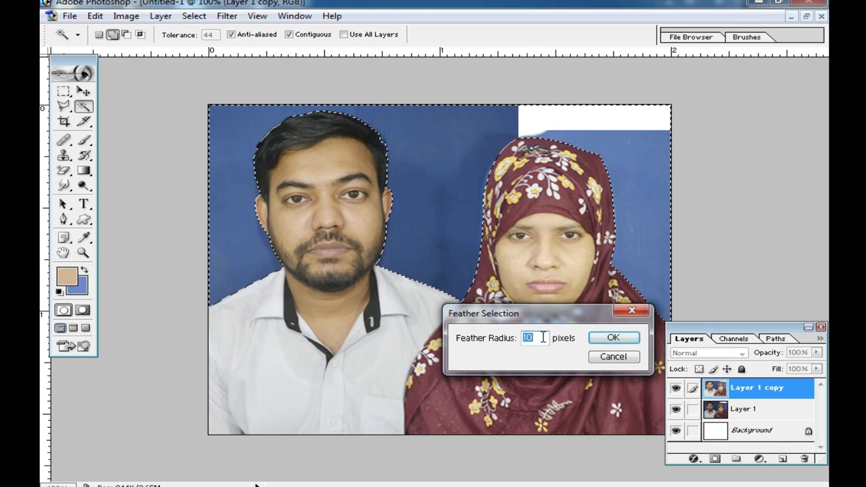
left_click(614, 338)
Delete the selected background from the duplicated layer and hide the original merged layer beneath it.
key("Delete")
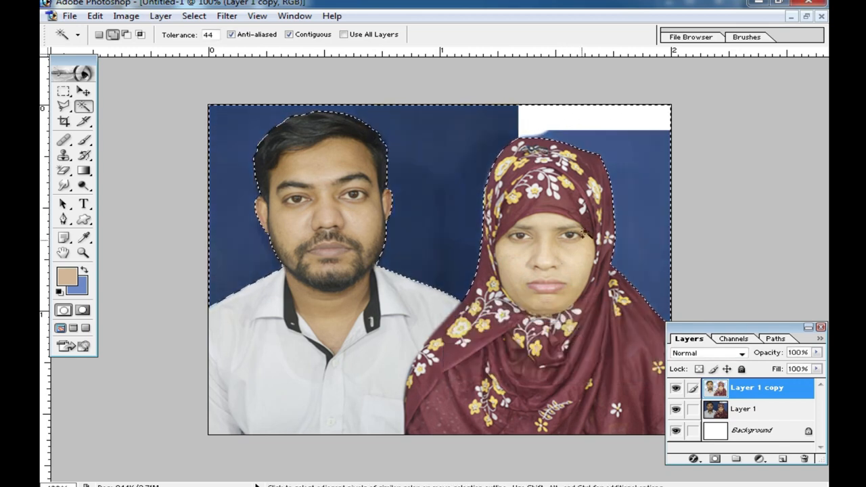
left_click(676, 411)
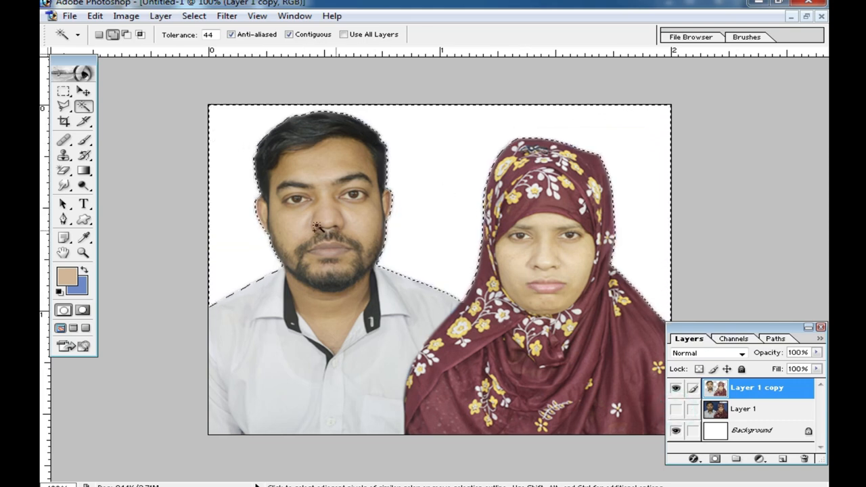
Try a solid colour fill layer of pale lavender CCCCFF over the selected background.
left_click(761, 460)
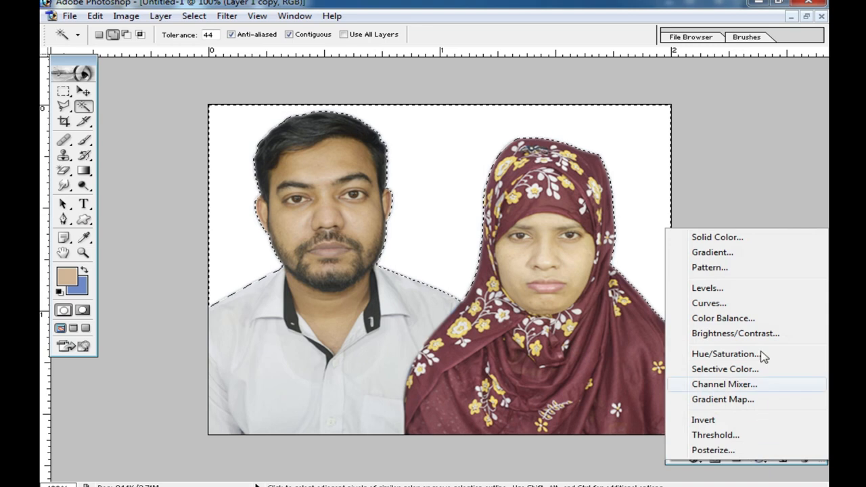
left_click(694, 235)
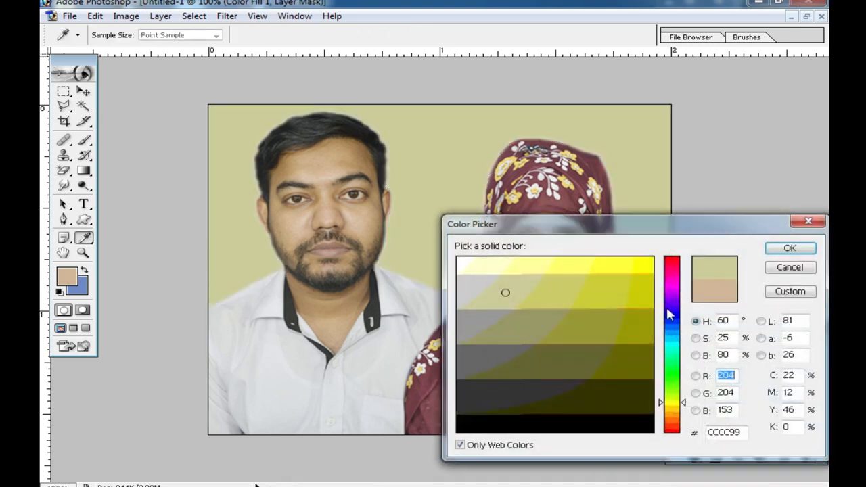
left_click(668, 312)
left_click(564, 267)
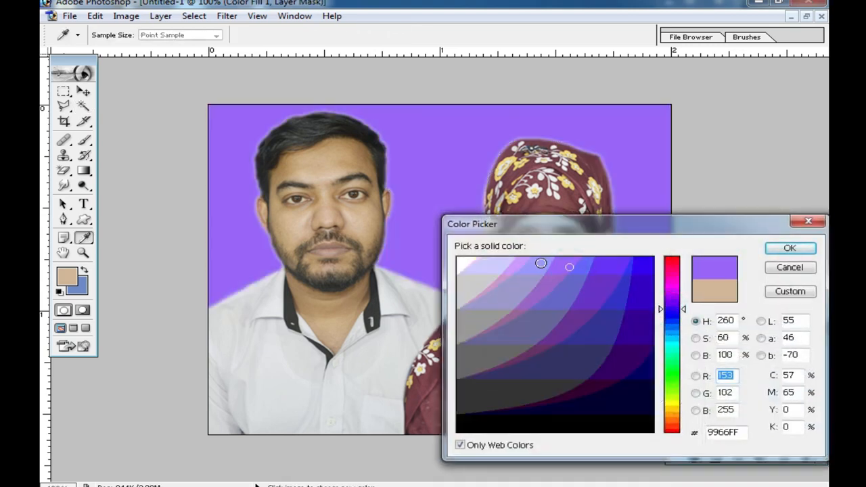
left_click(502, 265)
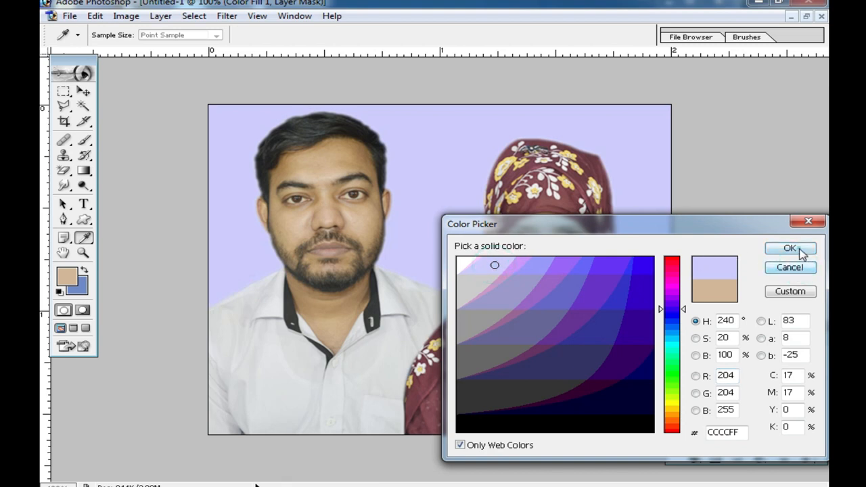
left_click(790, 248)
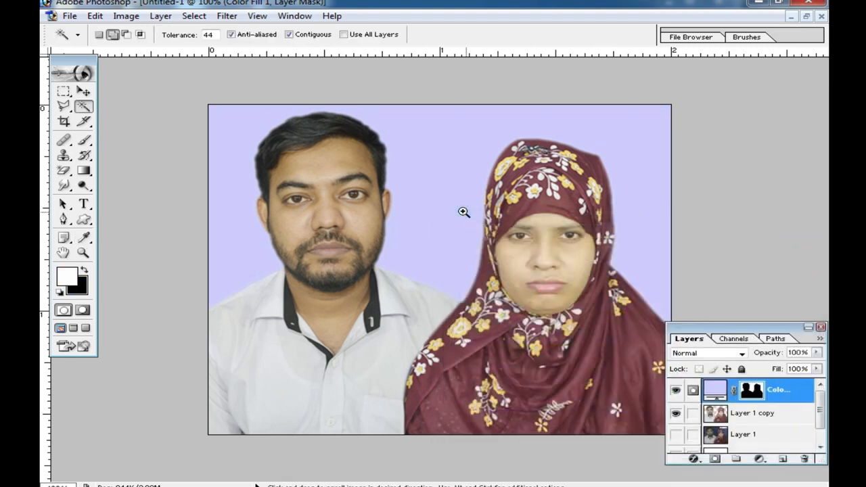
Inspect the man's cut-out edges against the lavender fill, and undo the fill layer so the background selection is active again.
left_click(463, 212, "ctrl")
left_click(374, 215, "ctrl")
left_click_drag(214, 191, 386, 264)
left_click_drag(210, 252, 316, 261)
key("ctrl+minus")
key("ctrl+minus")
key("ctrl+minus")
left_click(434, 266)
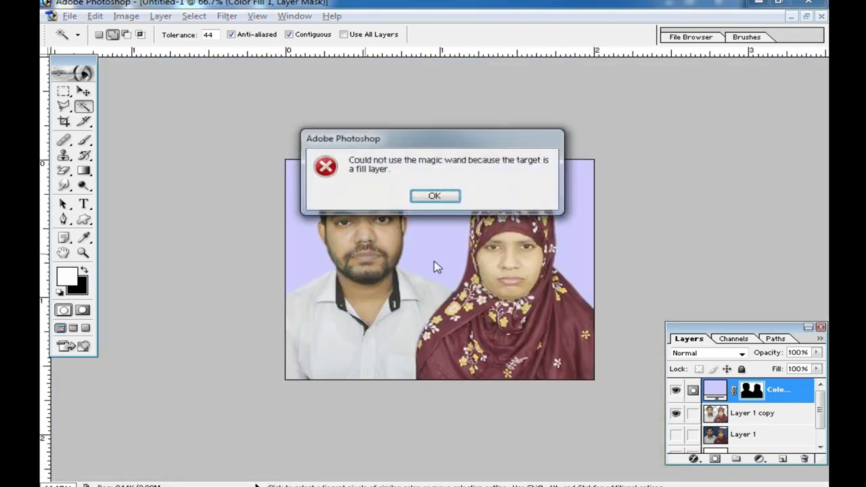
left_click(436, 195)
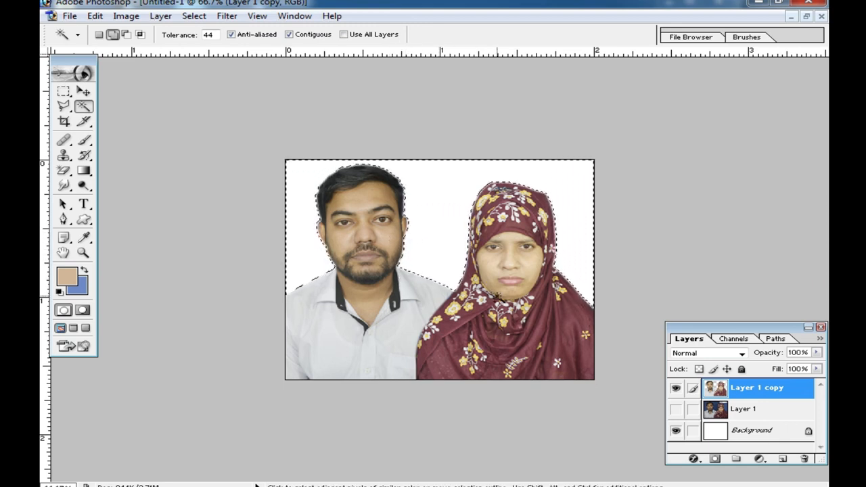
left_click(759, 460)
left_click(751, 255)
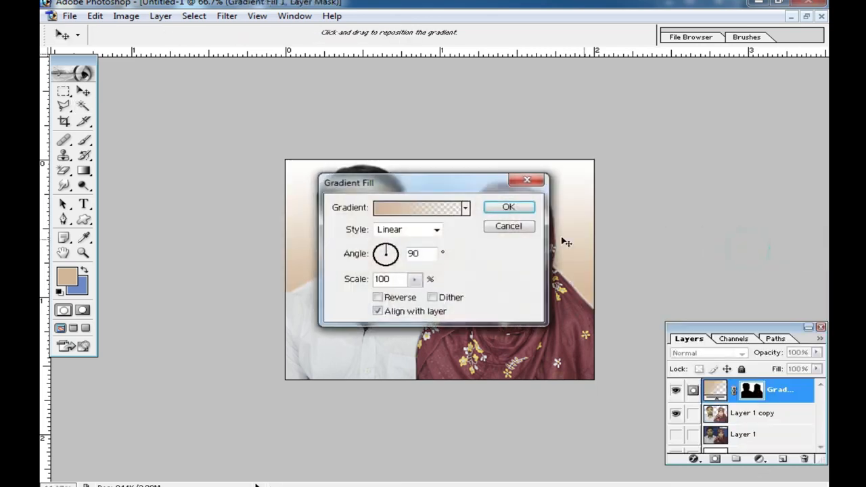
left_click(524, 225)
Add a solid colour fill layer of yellow-green CCCC66 over the selected background.
left_click(760, 459)
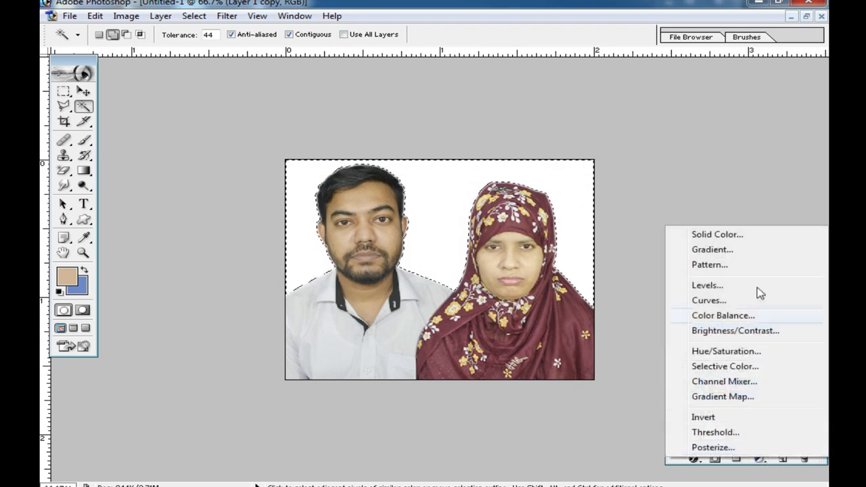
left_click(736, 235)
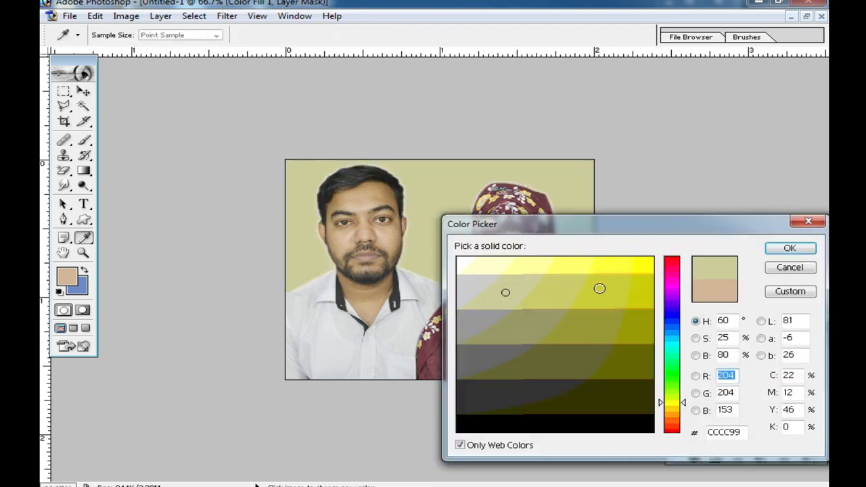
left_click(595, 288)
left_click(578, 286)
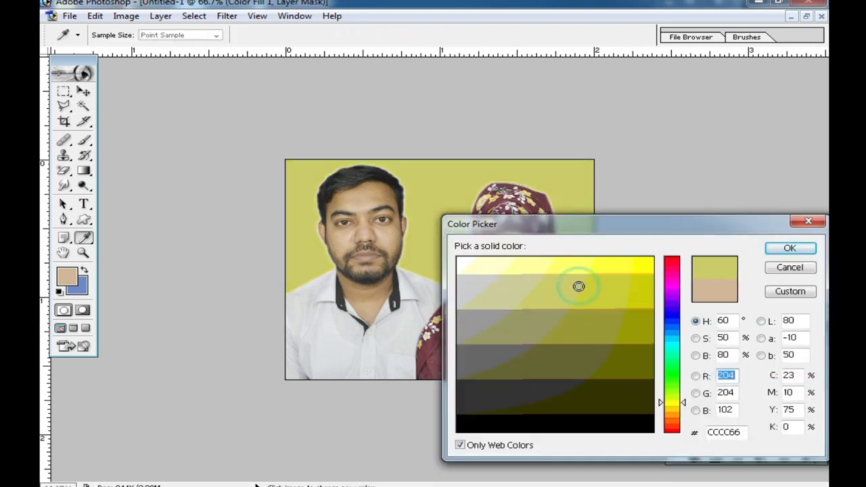
left_click(768, 249)
key("ctrl+0")
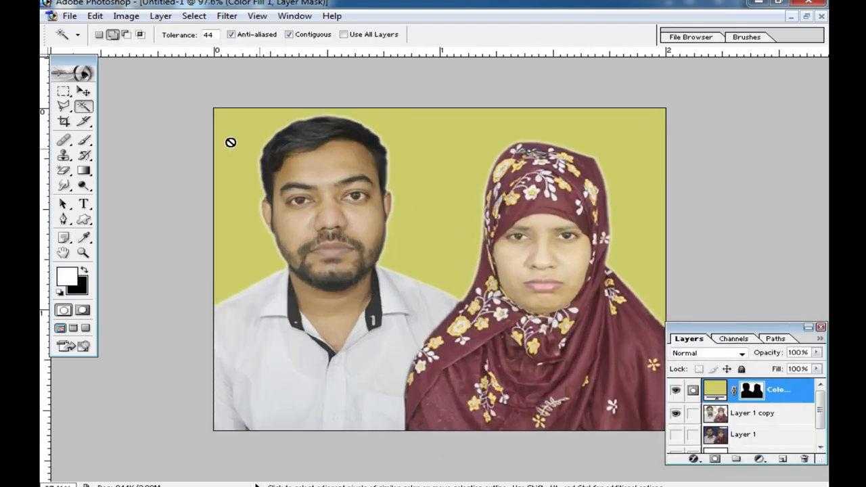
Change the background fill layer's colour to a light violet-blue.
double_click(714, 390)
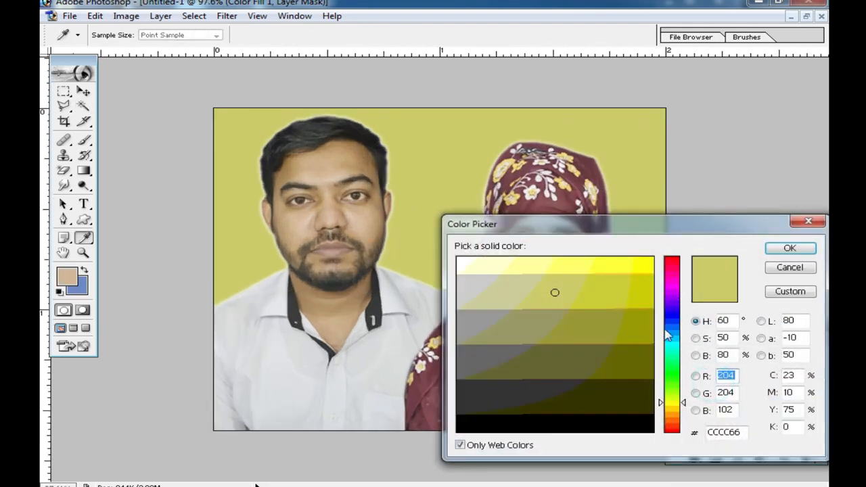
left_click(670, 308)
left_click(607, 259)
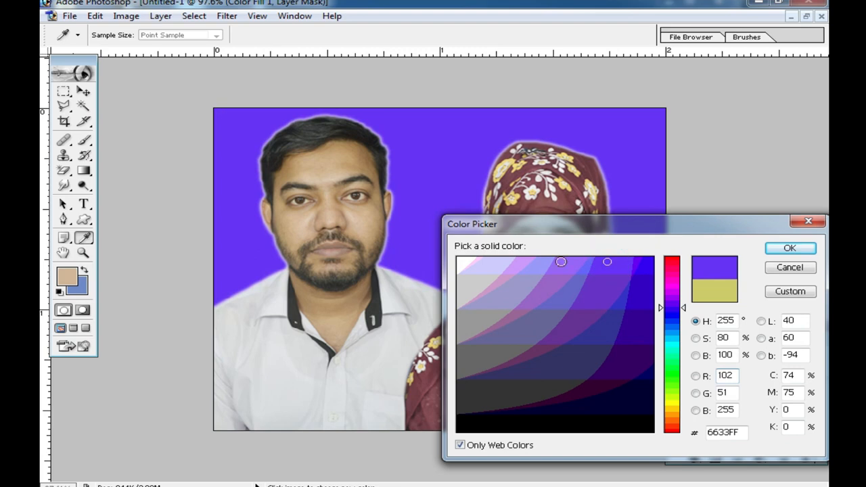
left_click(533, 264)
left_click(790, 248)
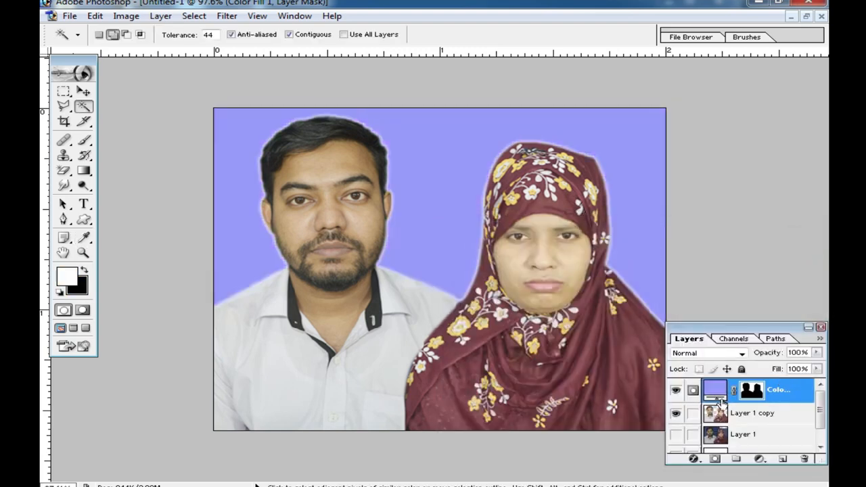
Flatten the image into a single background layer and inspect the edge of the man's shoulder up close.
left_click(676, 414)
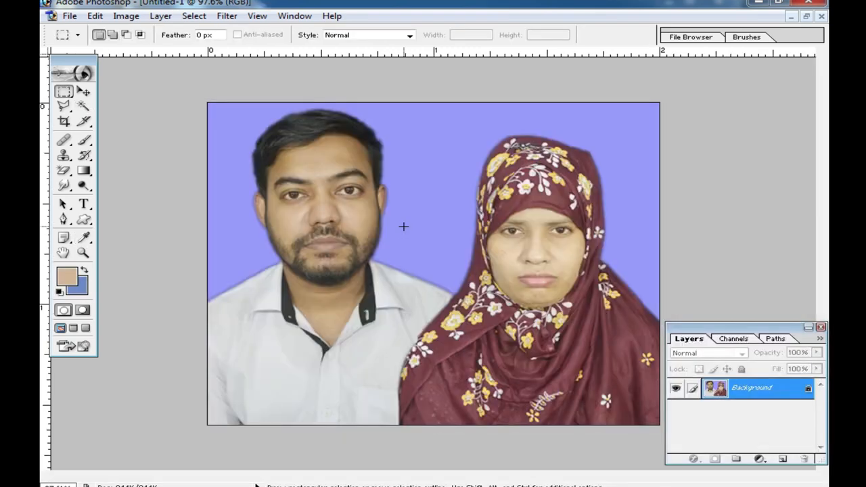
key("ctrl+0")
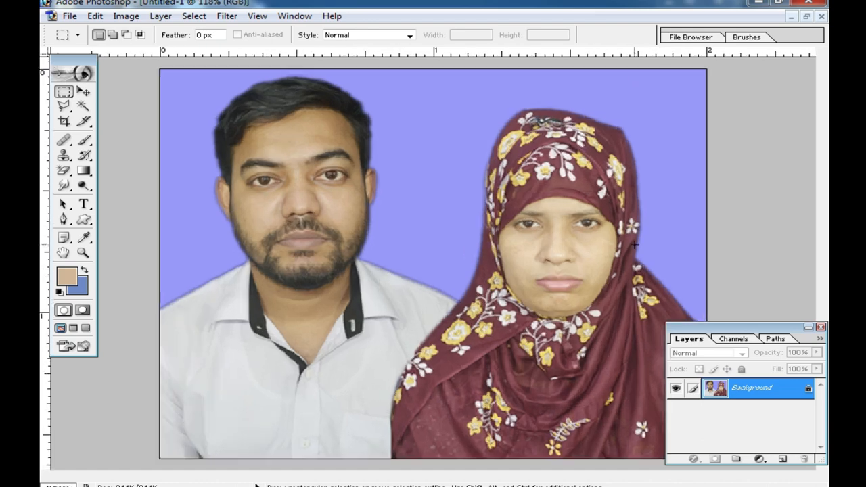
left_click(191, 300, "ctrl")
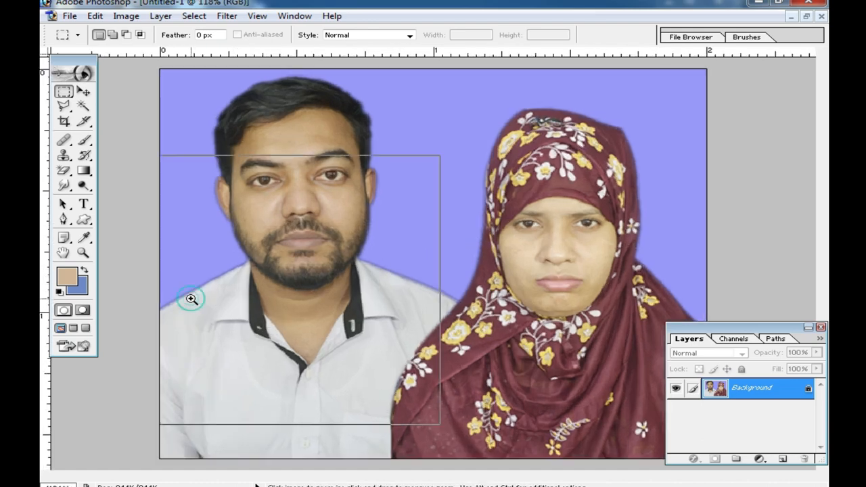
left_click(189, 293, "ctrl")
left_click(186, 285, "ctrl")
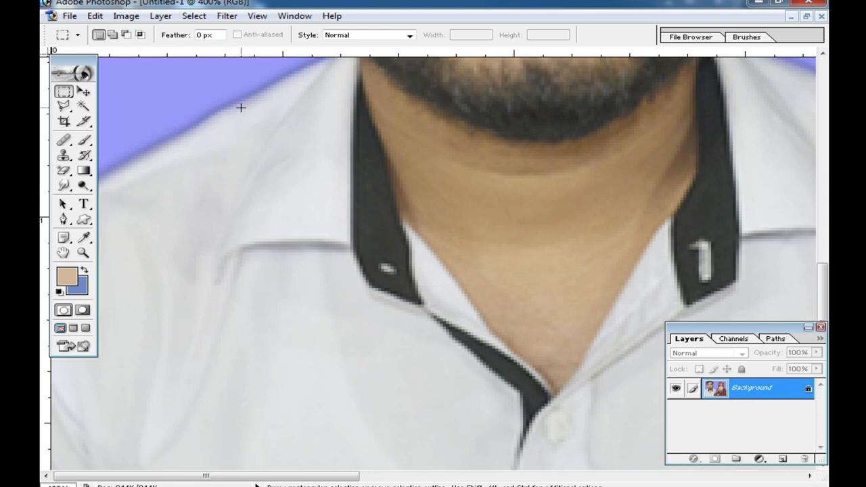
Select the violet-blue backdrop around both people with the Magic Wand, replace it with the current blue background colour, and deselect.
left_click(269, 141, "ctrl+alt")
left_click(461, 231, "ctrl+alt")
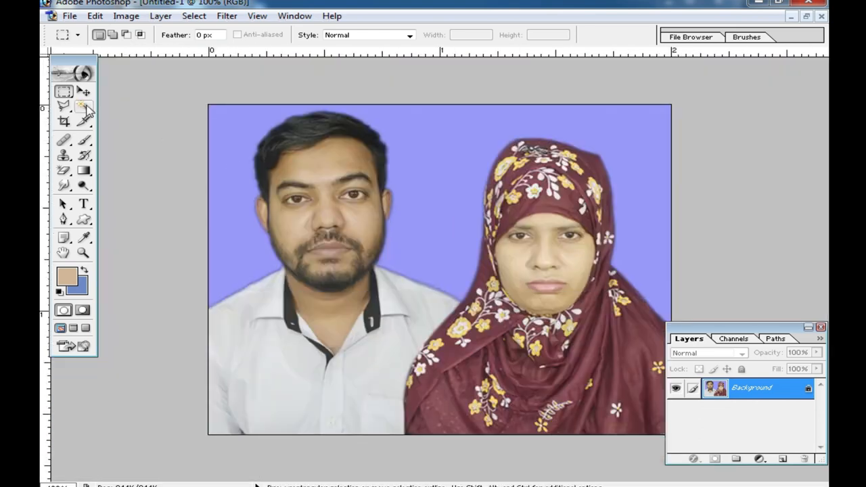
left_click(83, 106)
left_click(427, 257)
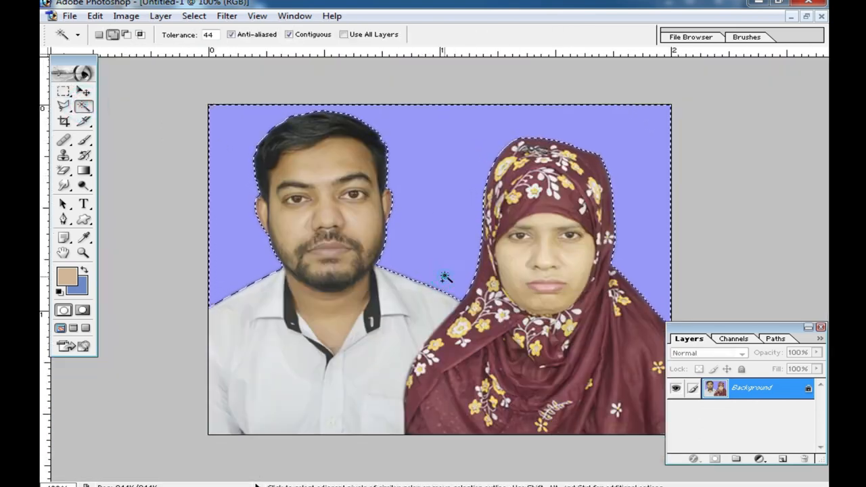
key("Delete")
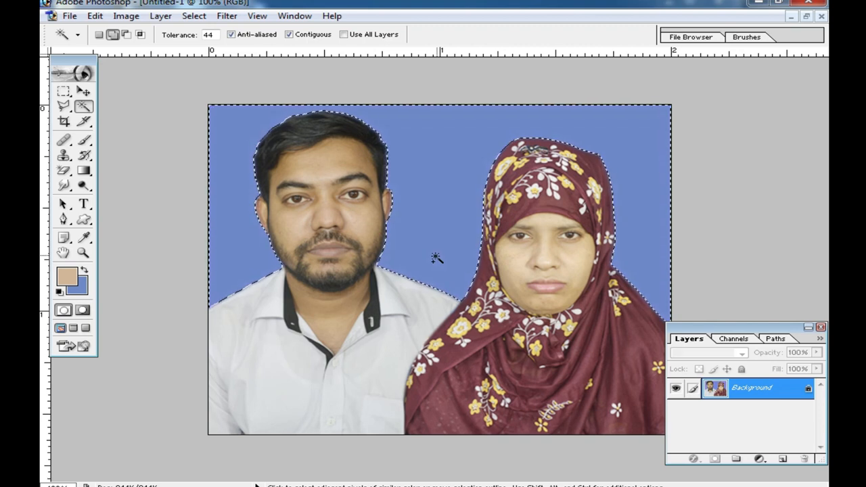
left_click(64, 91)
left_click(393, 354)
Inspect the man's face and the cut-out edges of both people against the blue backdrop at several magnifications.
left_click(367, 310, "ctrl")
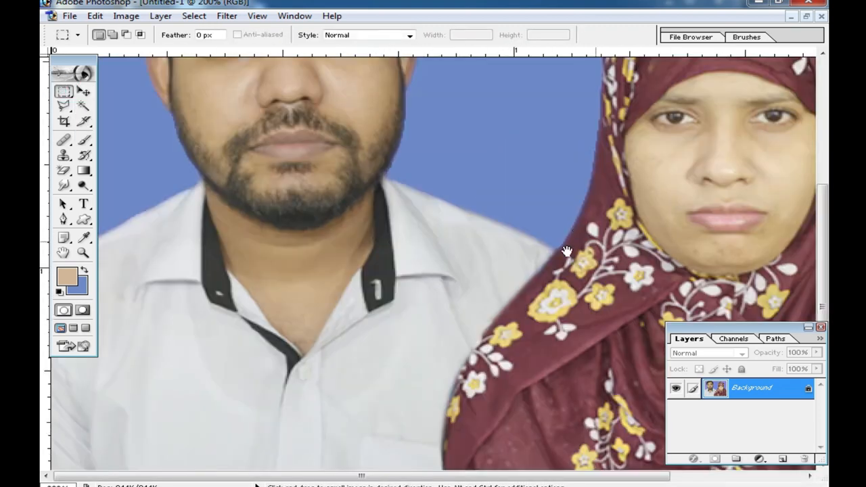
left_click(471, 203, "alt")
left_click(470, 220, "alt")
key("ctrl+0")
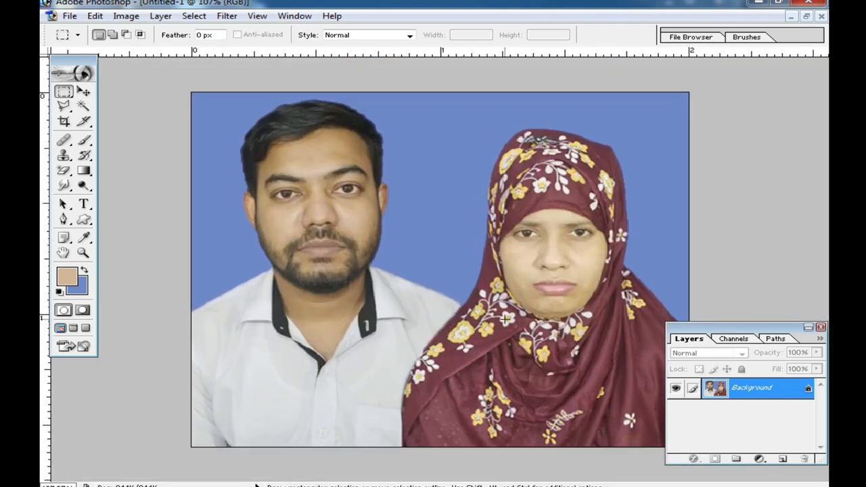
left_click(560, 272, "ctrl")
left_click(223, 210, "ctrl")
left_click_drag(289, 230, 433, 254)
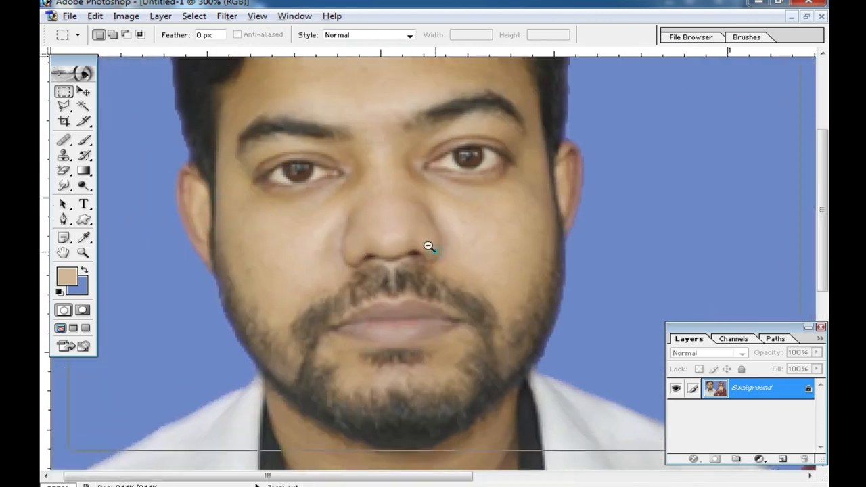
left_click(429, 247, "ctrl+alt")
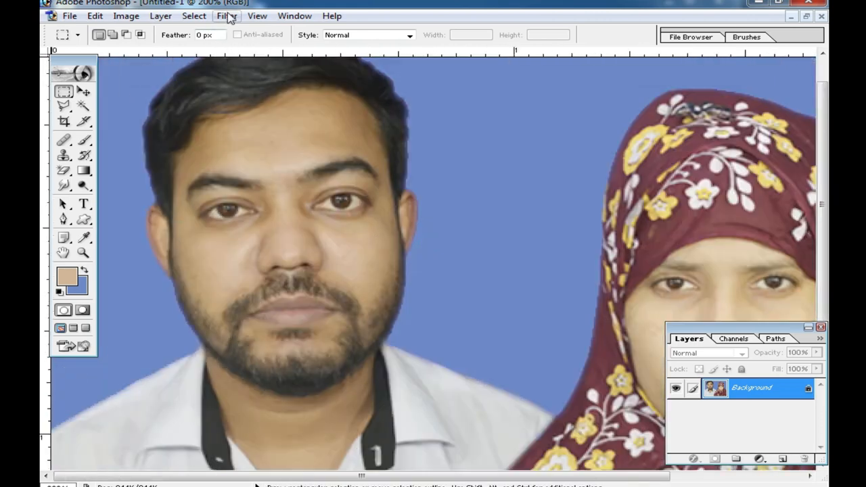
Smooth the photo with the Noiseware Professional filter, using a higher luminance noise level and slightly reduced sharpening.
left_click(230, 17)
left_click(381, 376)
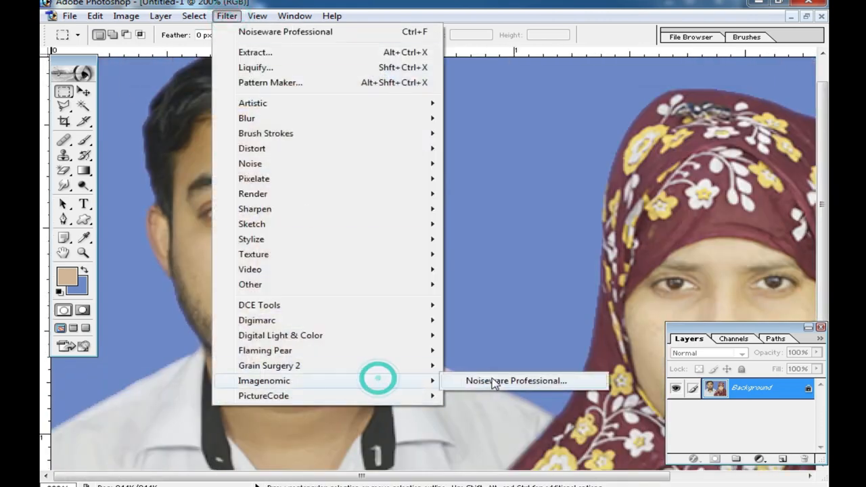
left_click(535, 379)
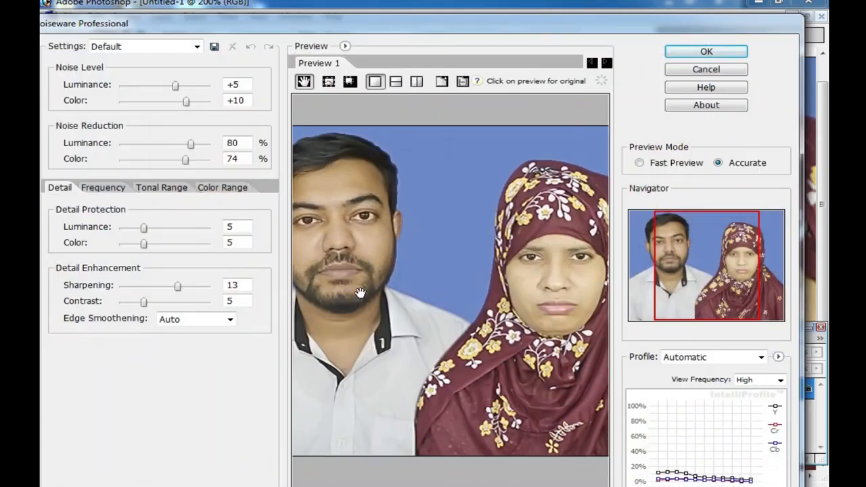
left_click_drag(176, 86, 208, 86)
mouse_move(177, 285)
left_mouse_down()
mouse_move(156, 286)
mouse_move(169, 287)
left_mouse_up()
left_click(710, 51)
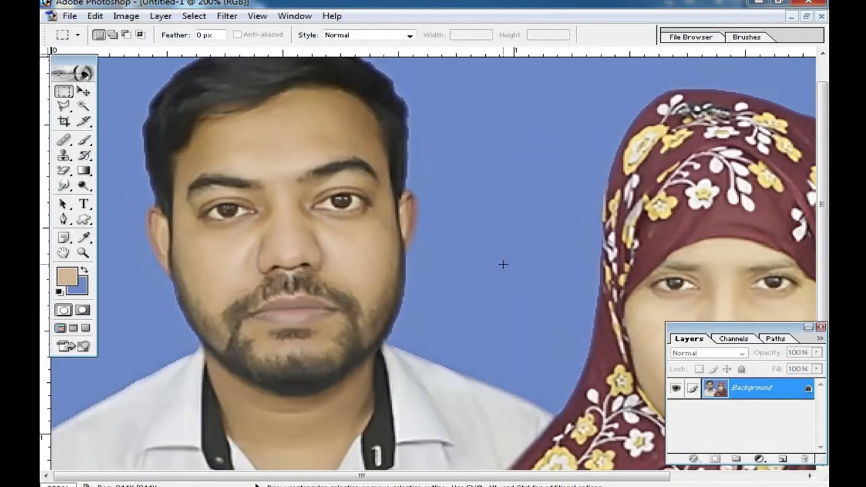
Brighten the whole joint photo with a Levels adjustment.
key("ctrl+l")
left_click_drag(582, 291, 566, 290)
left_click(731, 190)
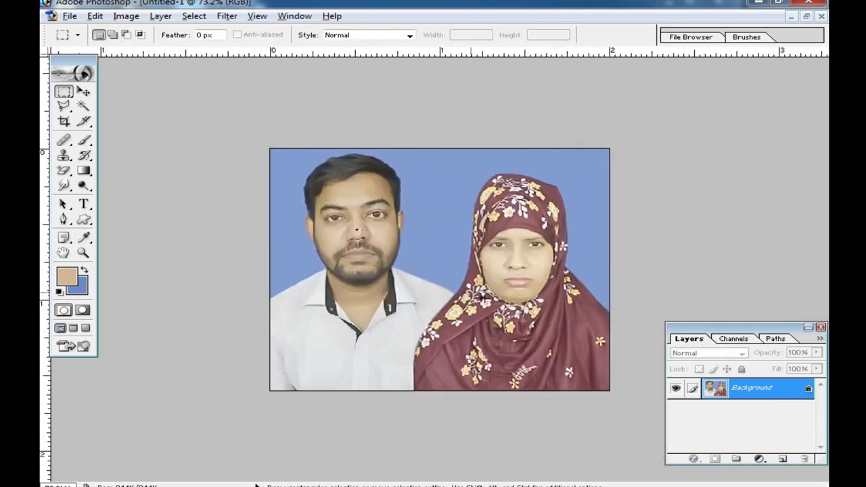
Deepen the photo's dark tones with a relative Selective Color adjustment, setting Black to +100% for the Blacks.
left_click(420, 273, "ctrl")
left_click(382, 228, "ctrl")
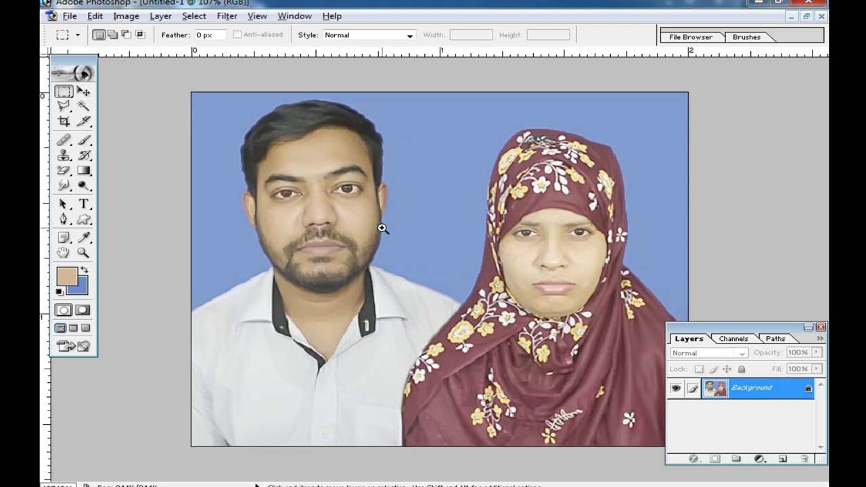
left_click(342, 228, "ctrl")
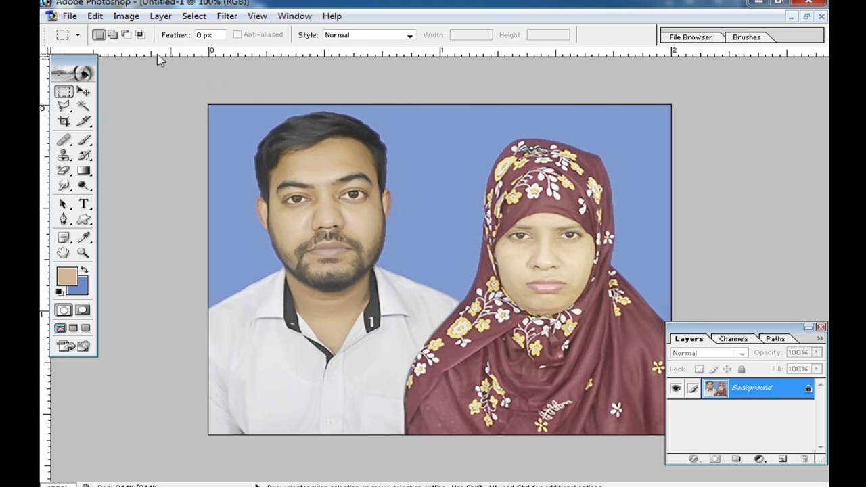
left_click(126, 17)
mouse_move(182, 57)
left_click(335, 210)
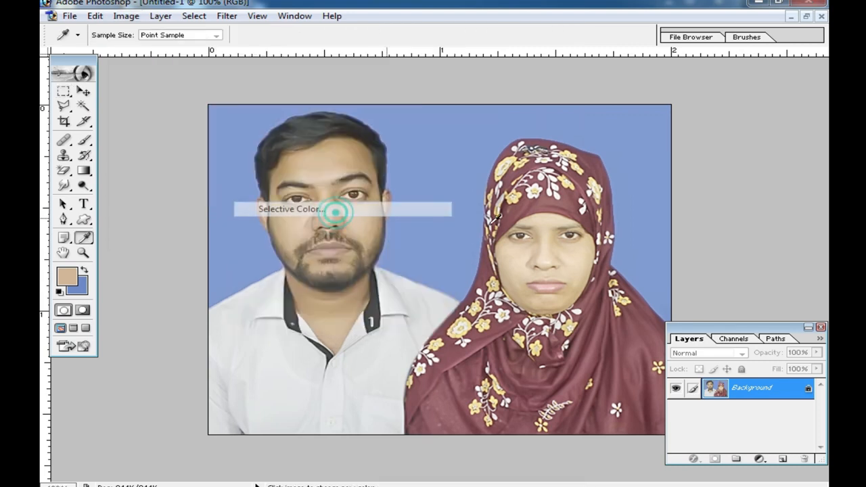
left_click(710, 151)
left_click(701, 259)
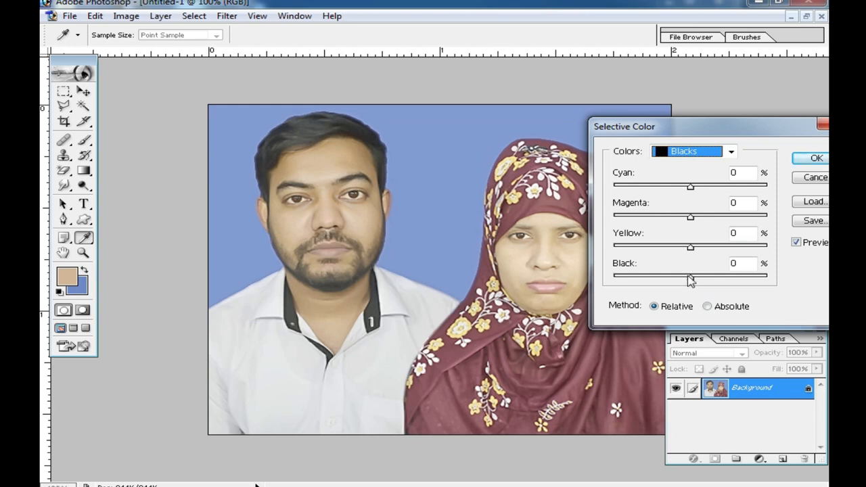
left_click_drag(700, 283, 802, 292)
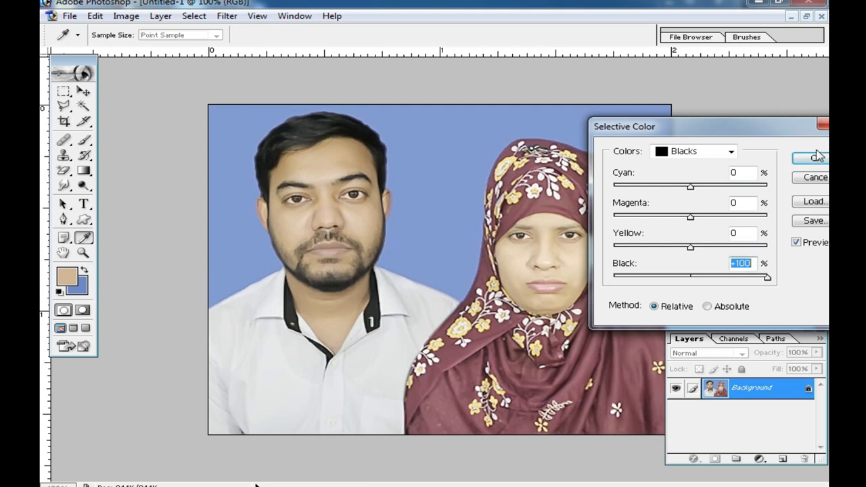
left_click(816, 159)
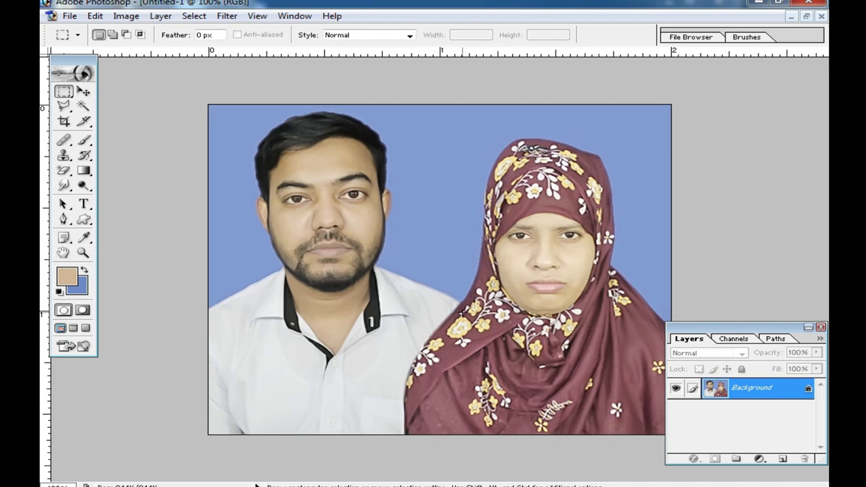
Save the joint photo to the Desktop as a JPEG named 7676 at maximum quality 12.
scroll(429, 268, "up", 1)
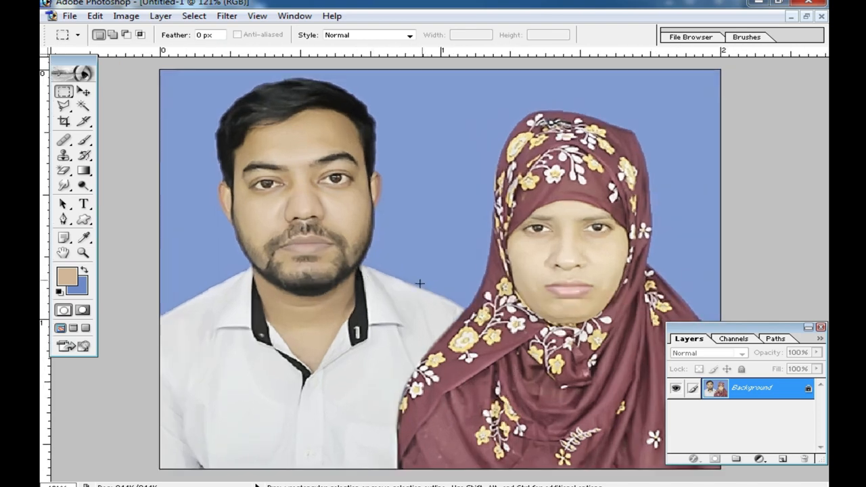
key("ctrl+shift+s")
type("7676")
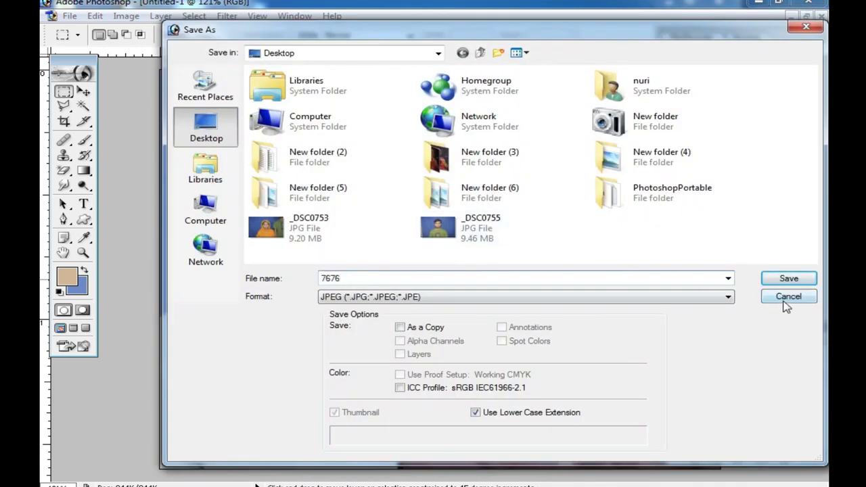
left_click(788, 278)
left_click_drag(373, 223, 599, 222)
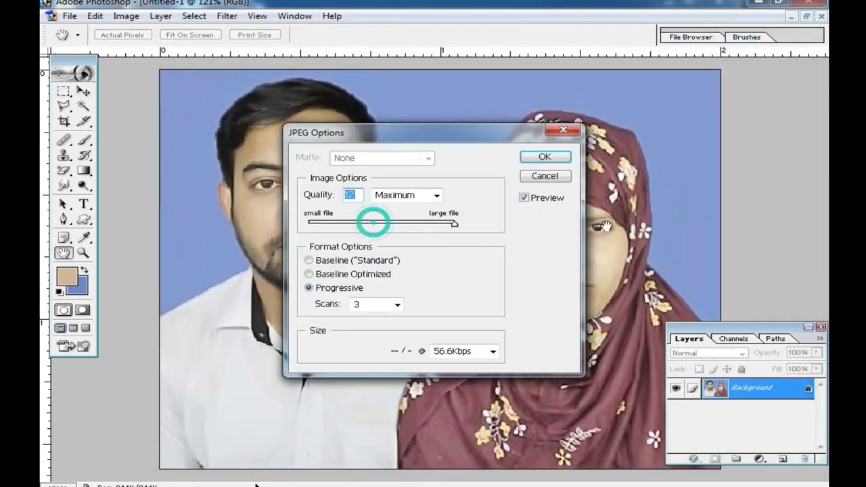
left_click(543, 158)
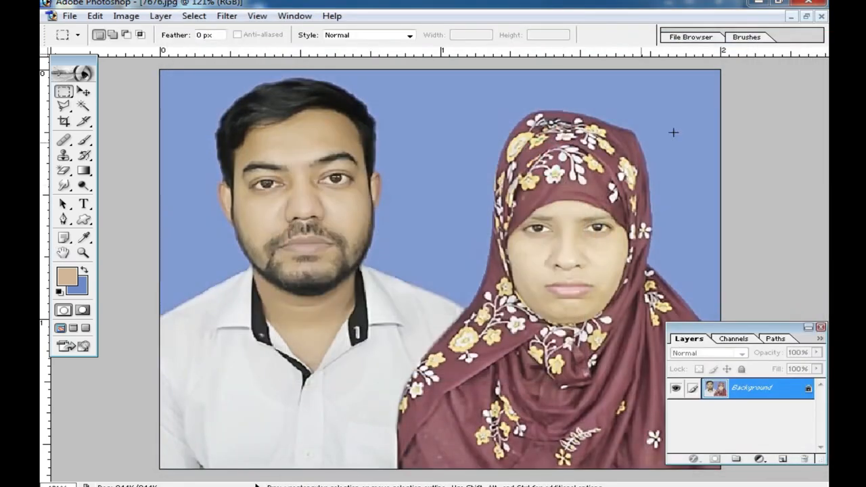